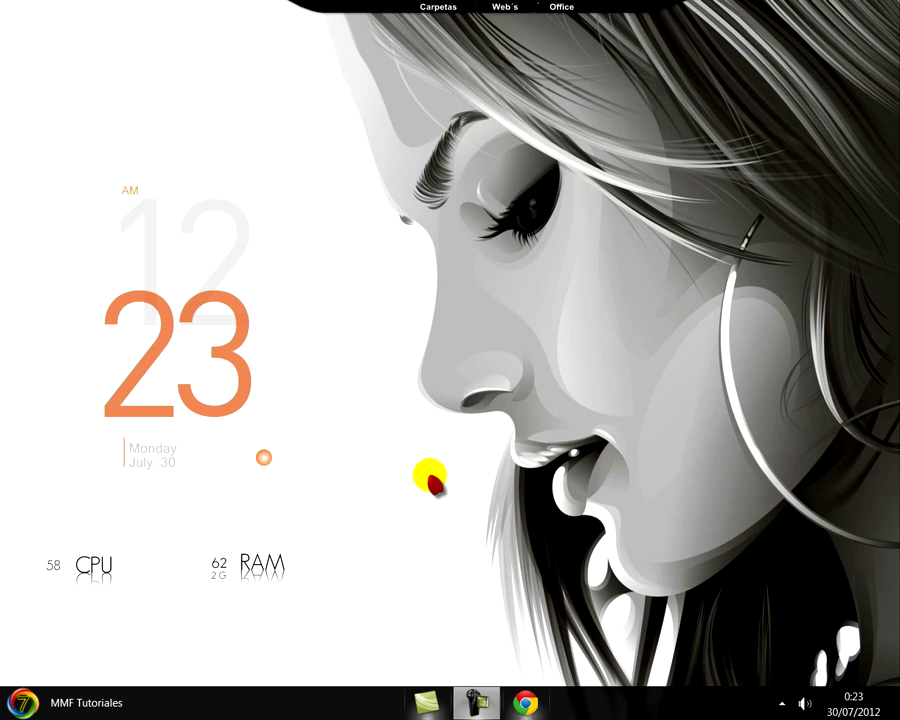
- Switch to the Chrome window with the ISO Recorder v3.1 download page
key(super+Tab)
key(super+Tab)
key(super+Tab)
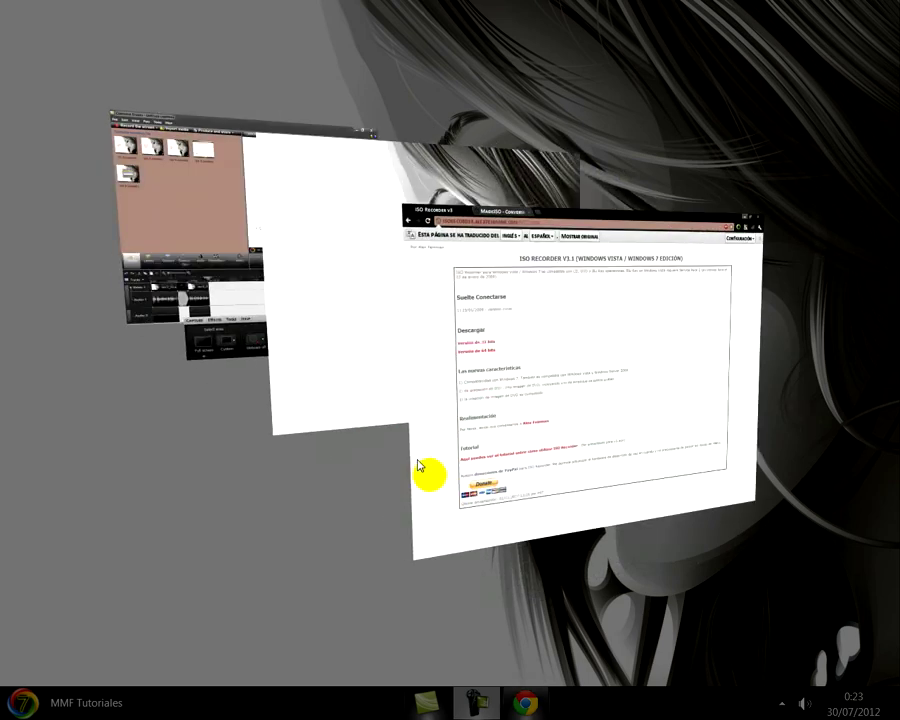
click(422, 470)
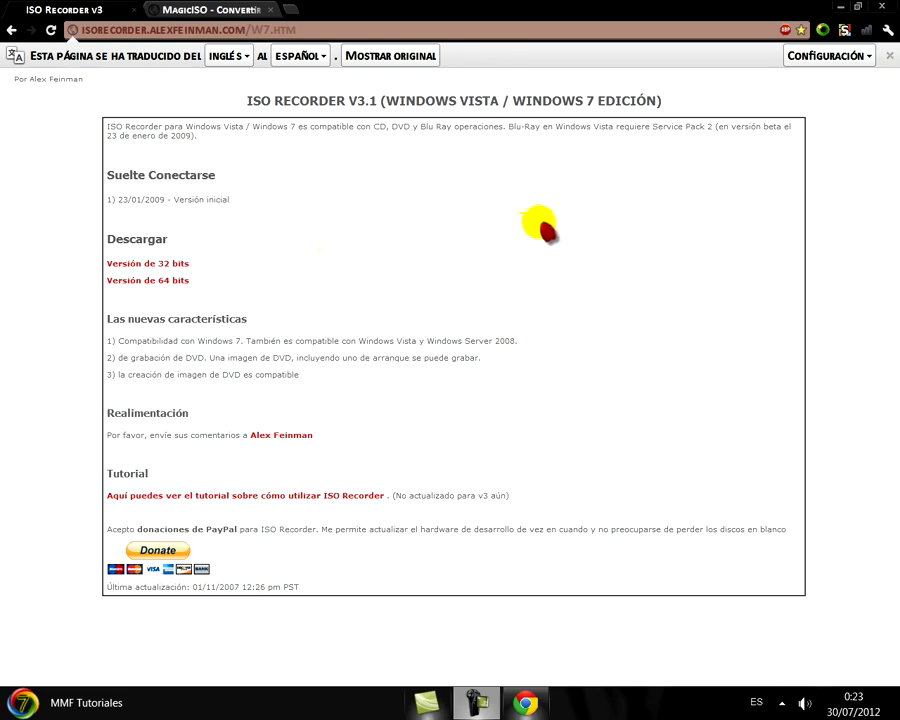
- Check the computer's system properties for the Windows system type, 32 or 64 bits, and close the window
click(22, 703)
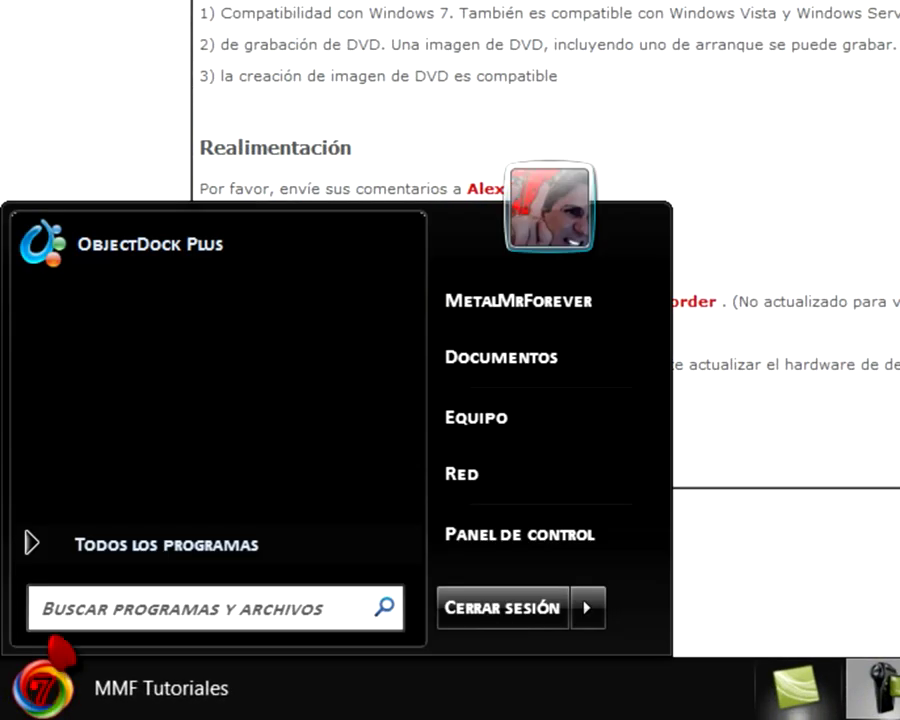
right_click(478, 432)
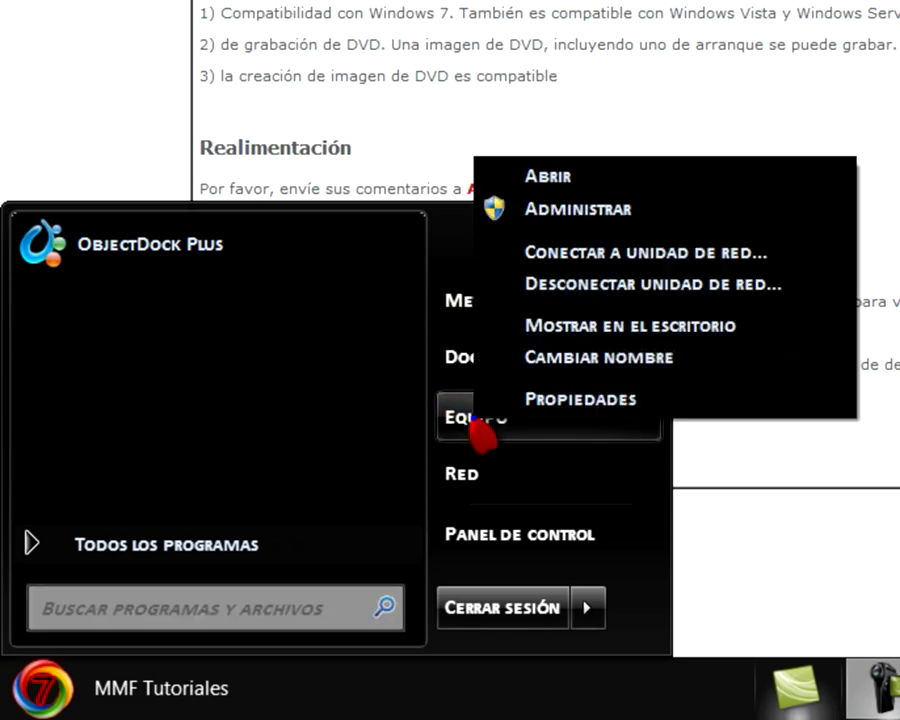
click(577, 401)
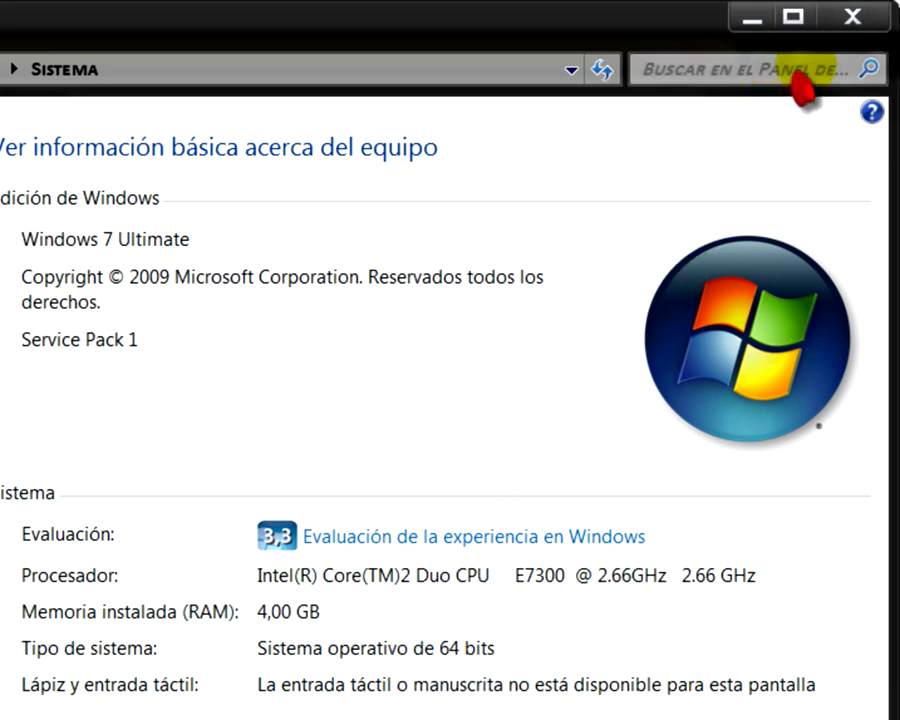
click(852, 16)
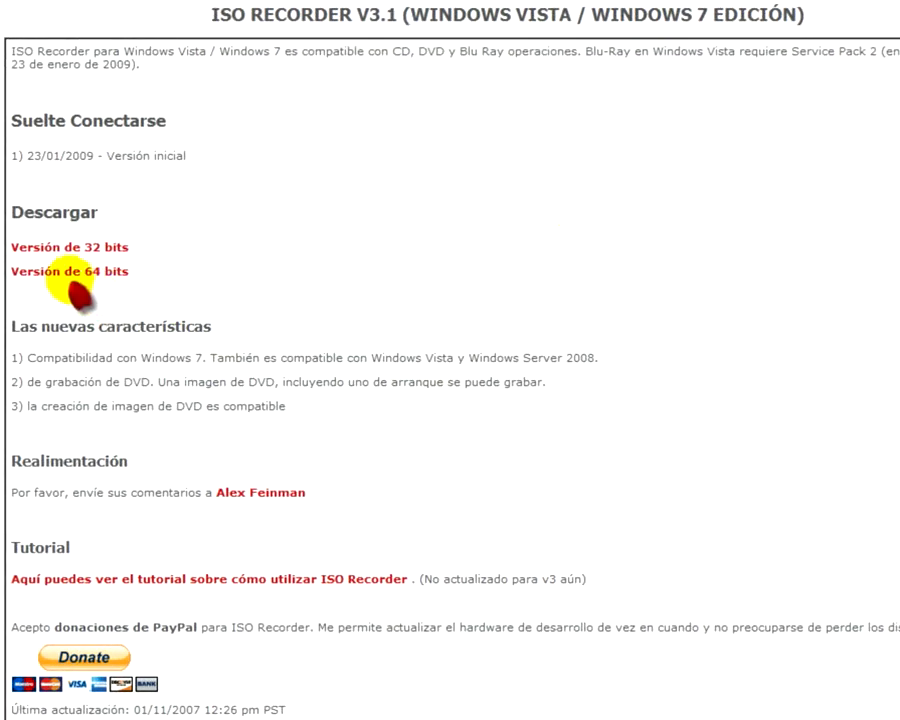
- Download the 64-bit version of ISO Recorder and show the downloaded file in its folder
mouse_move(52, 278)
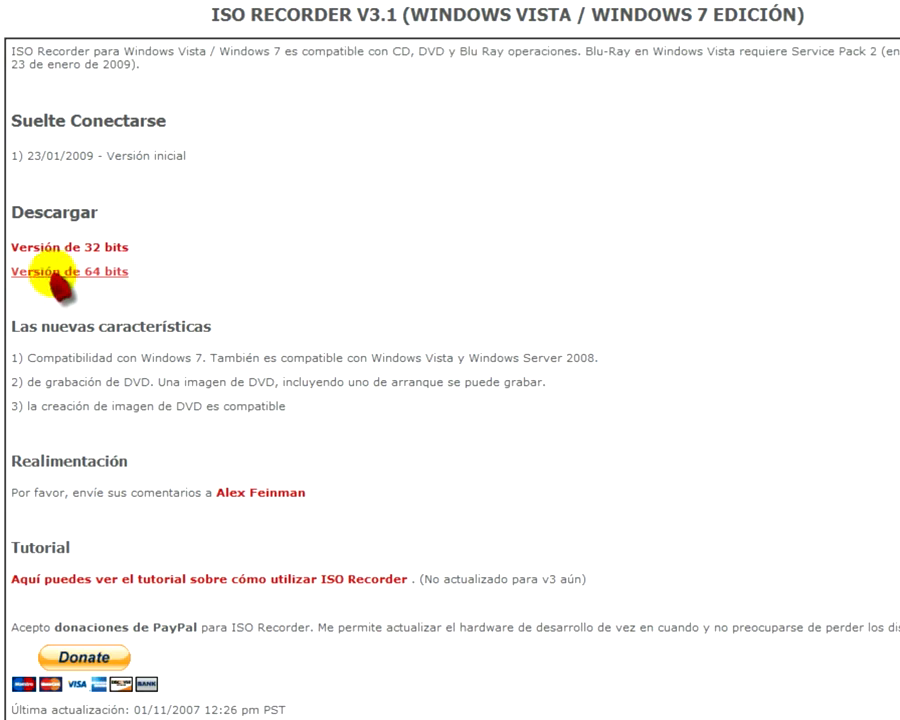
click(52, 276)
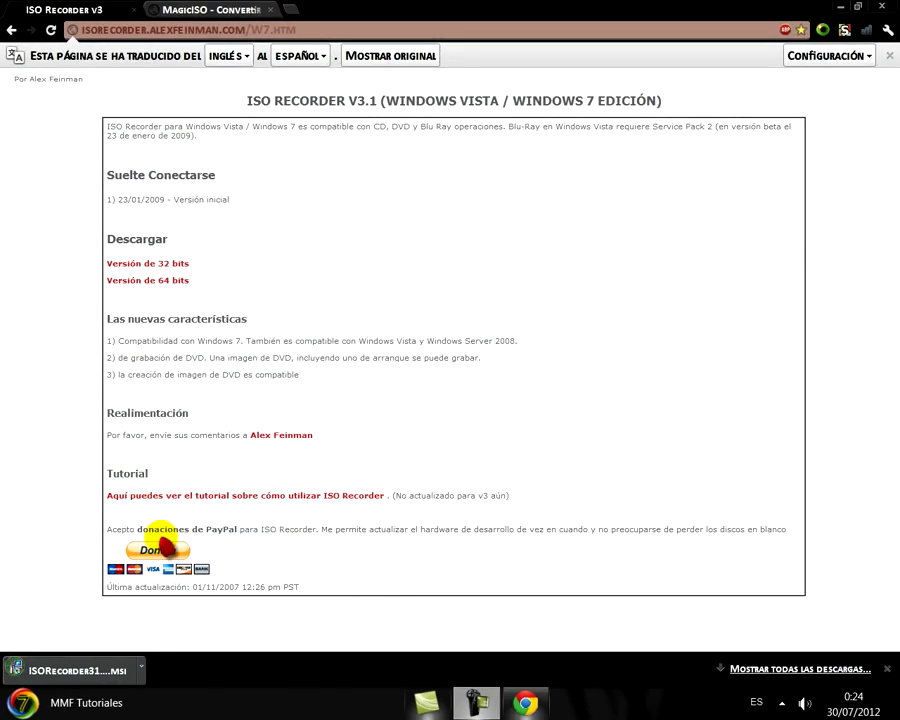
click(146, 673)
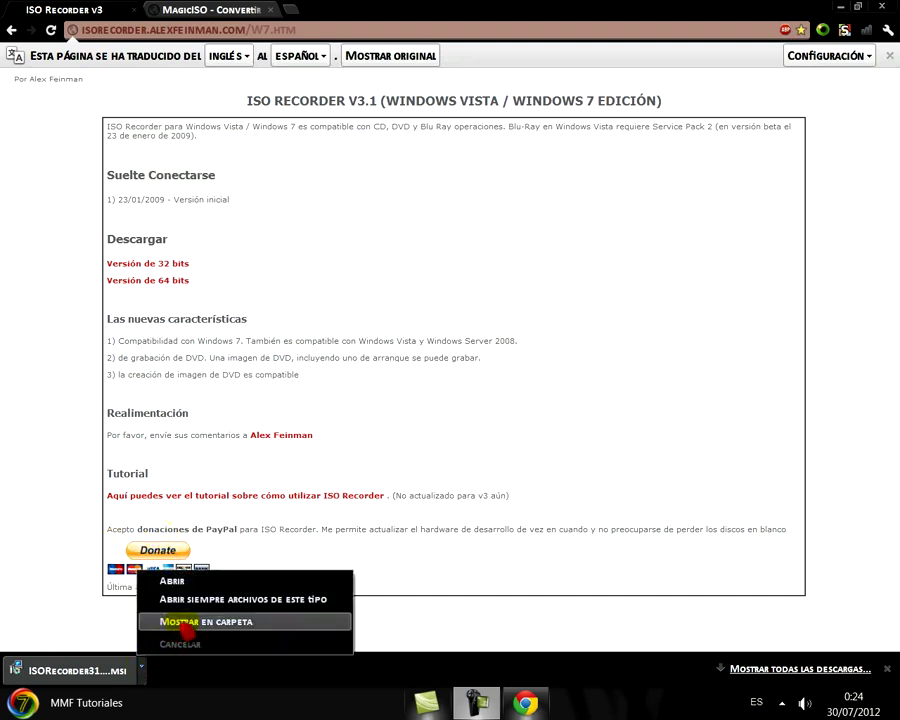
click(186, 624)
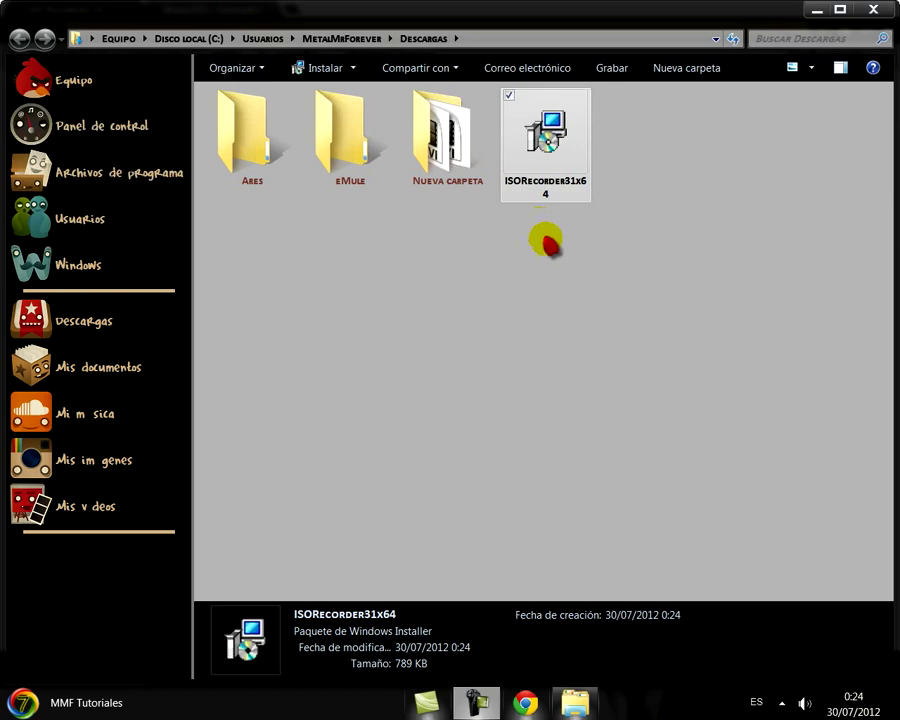
- Run the ISORecorder31x64 installer, keeping the default installation folder and the Everyone option
double_click(540, 138)
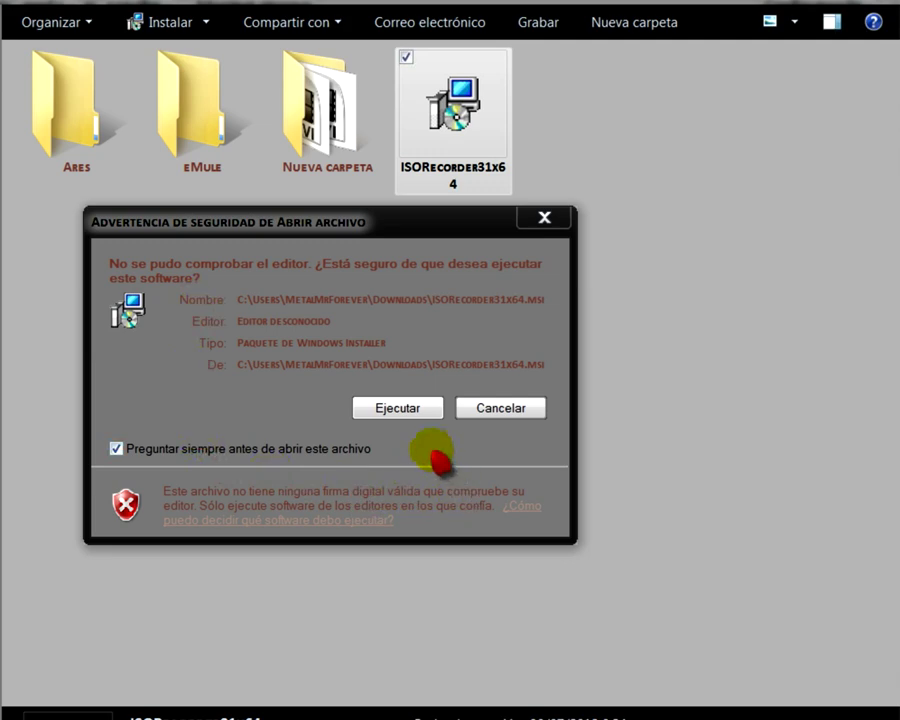
click(400, 409)
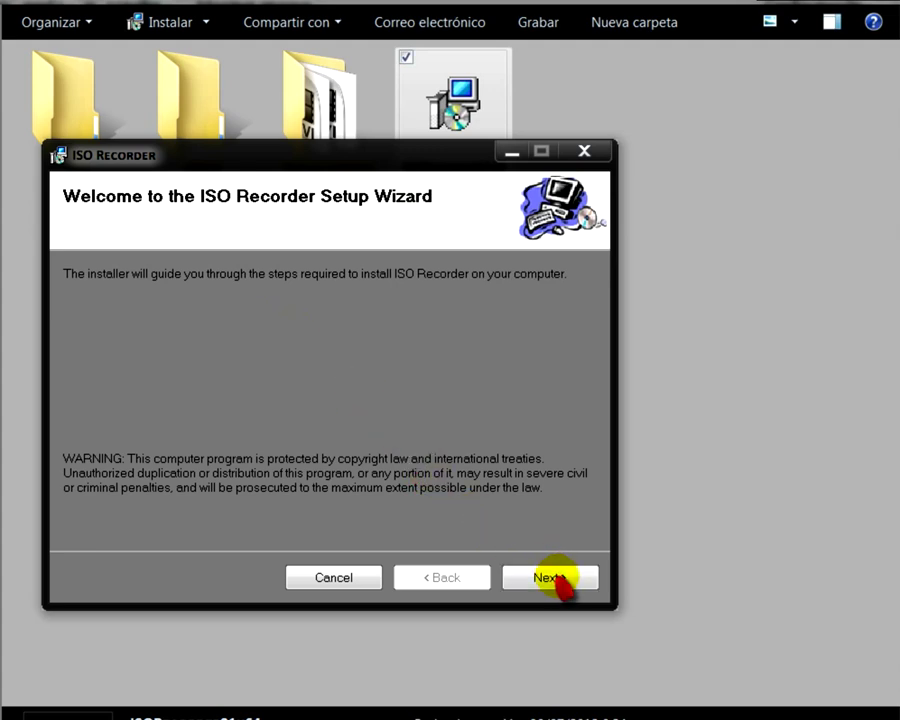
click(553, 578)
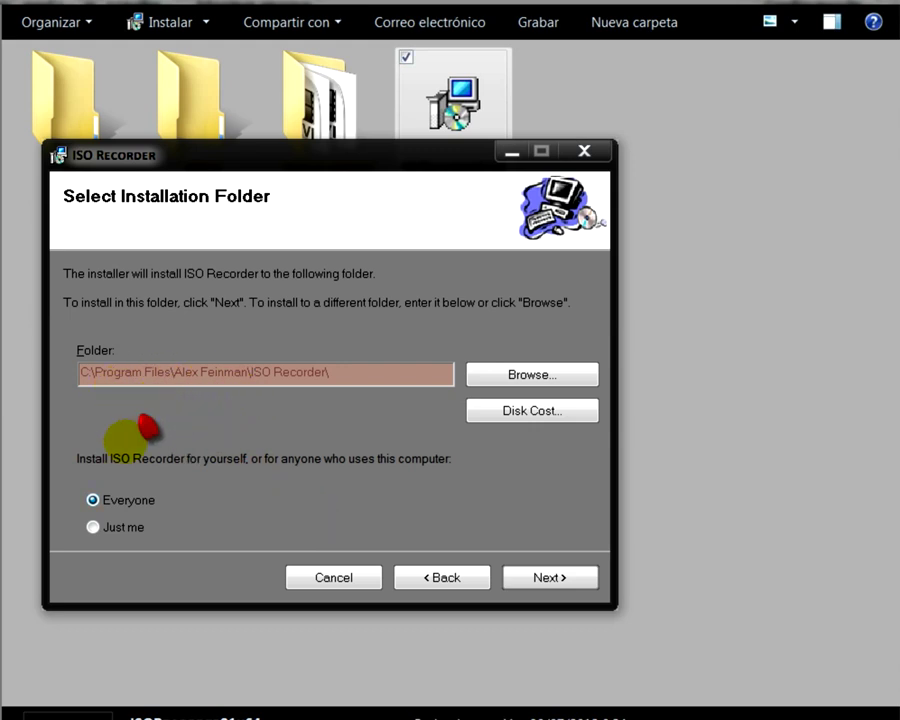
mouse_move(68, 486)
mouse_down()
mouse_move(70, 540)
mouse_move(176, 488)
mouse_move(68, 486)
mouse_up()
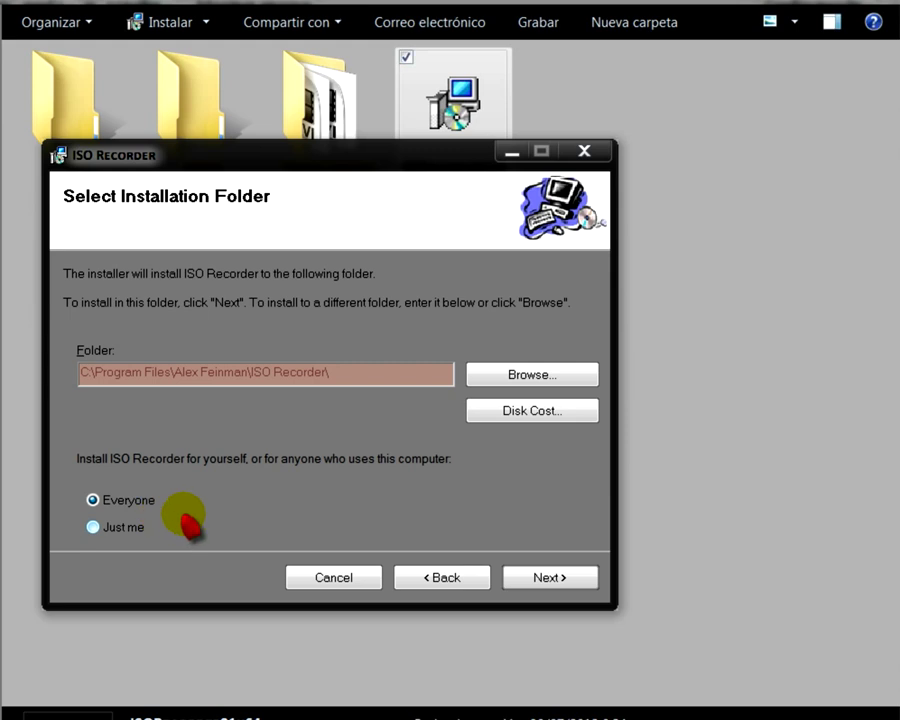
click(550, 578)
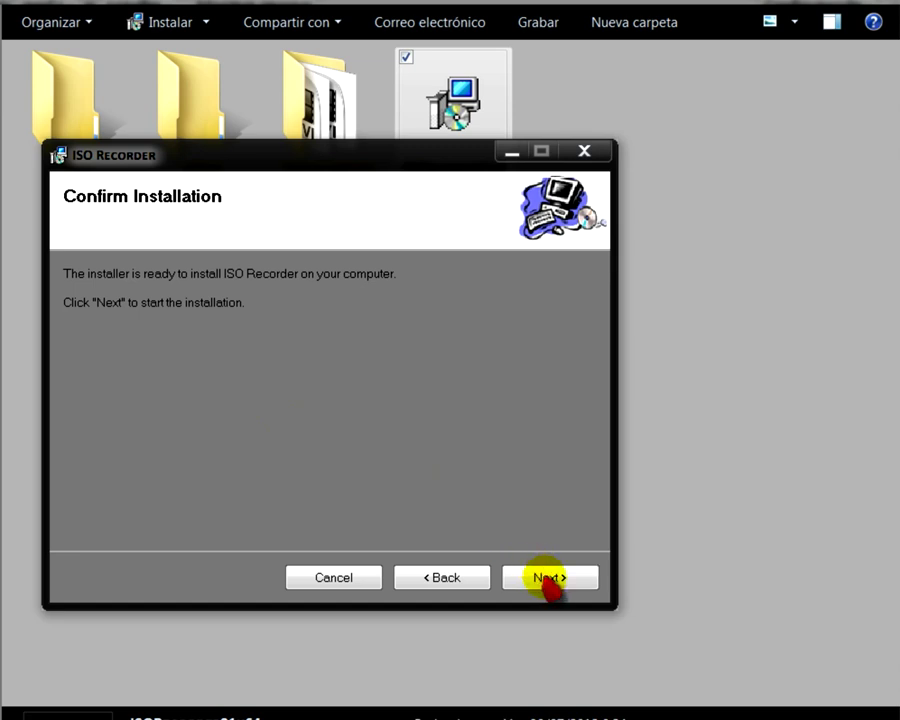
- Start the ISO Recorder installation, allow it to make changes, and close the web page it opens and the finished wizard
click(548, 578)
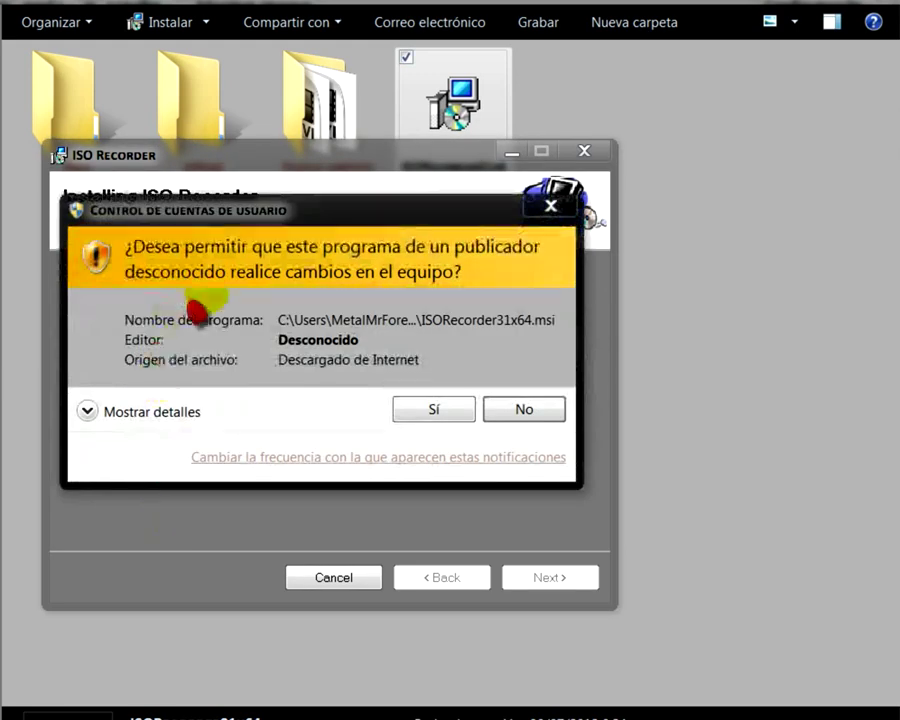
click(434, 411)
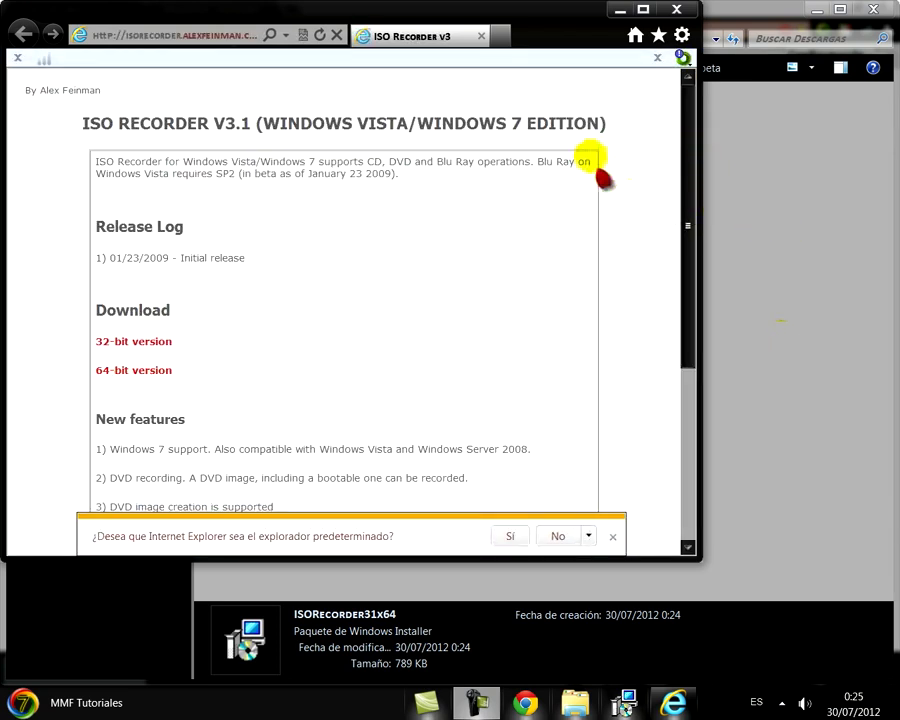
click(680, 11)
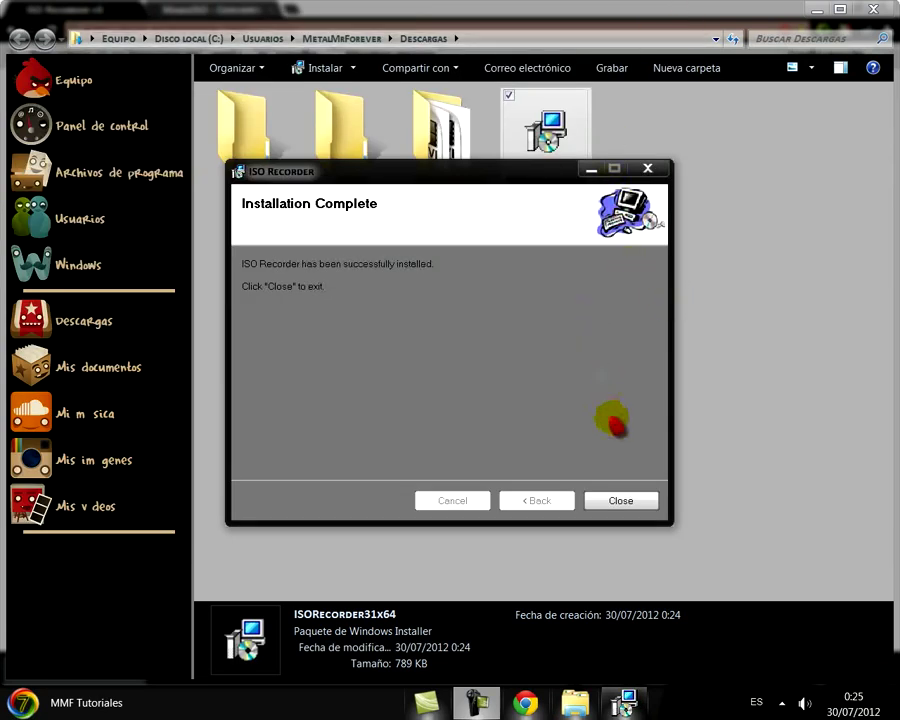
click(626, 502)
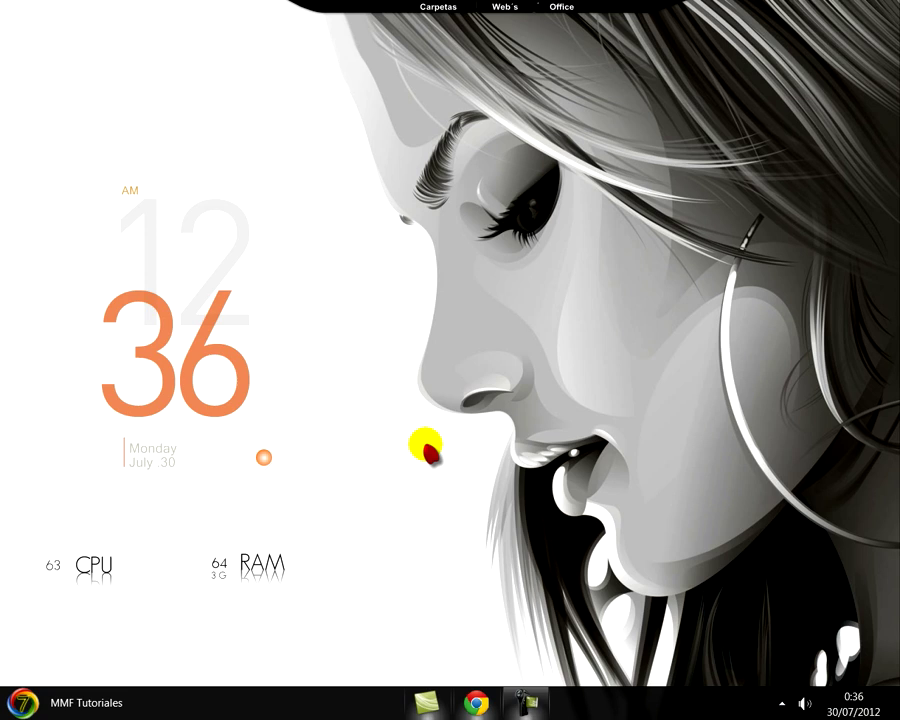
- Open Equipo and start creating an image from the Clasicos Arcade disc in DVD drive D:
click(22, 702)
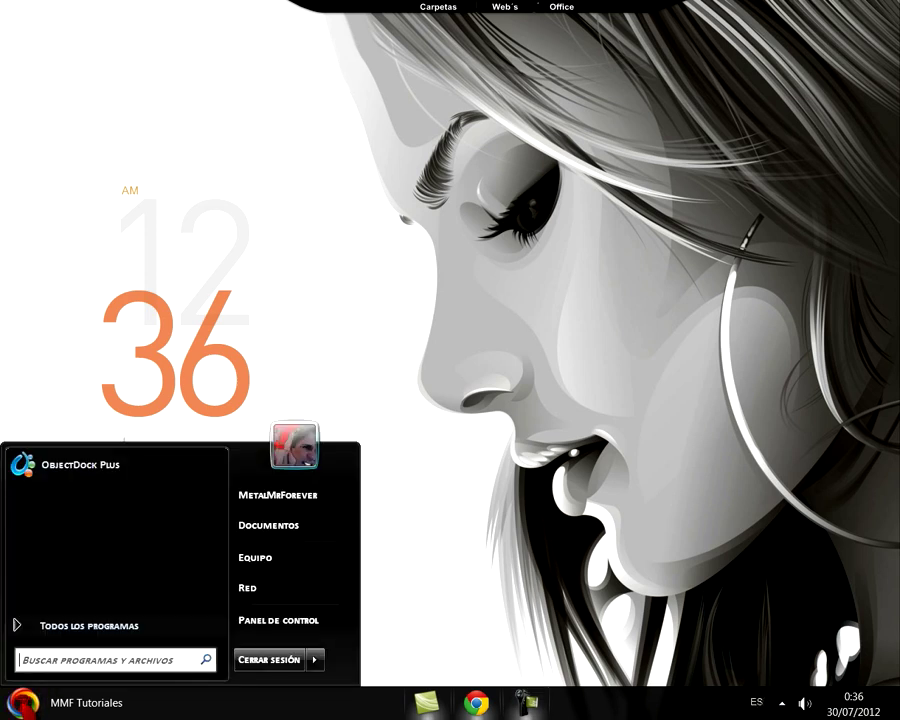
click(252, 566)
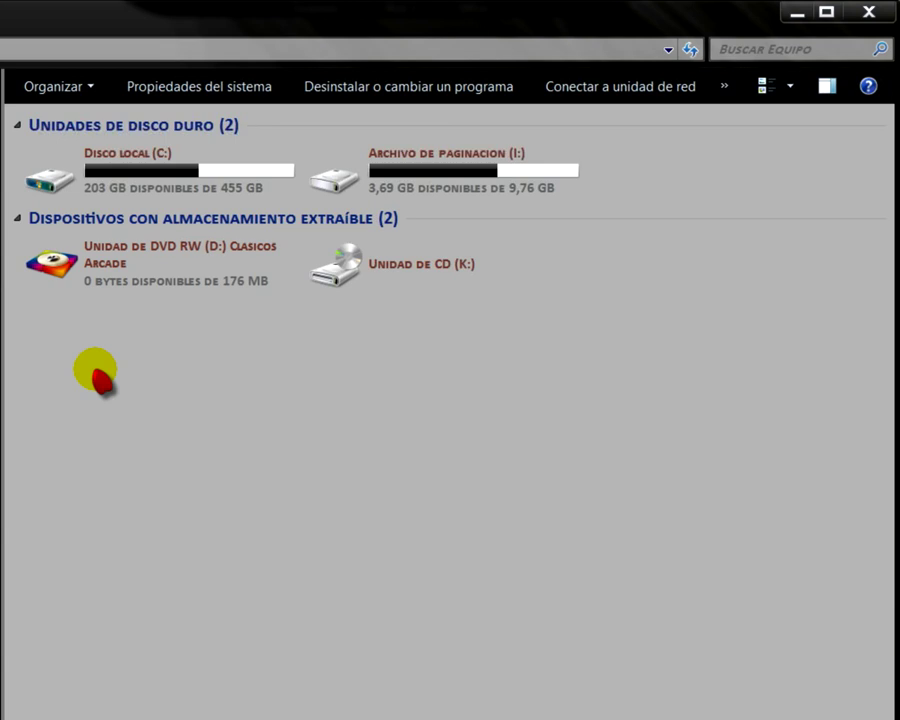
click(90, 268)
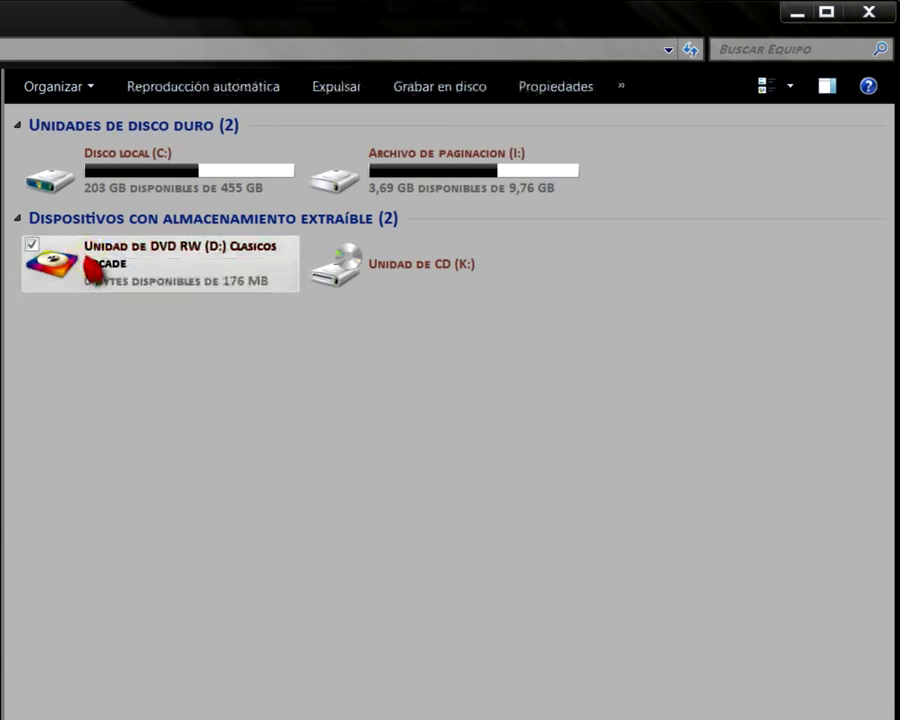
right_click(93, 269)
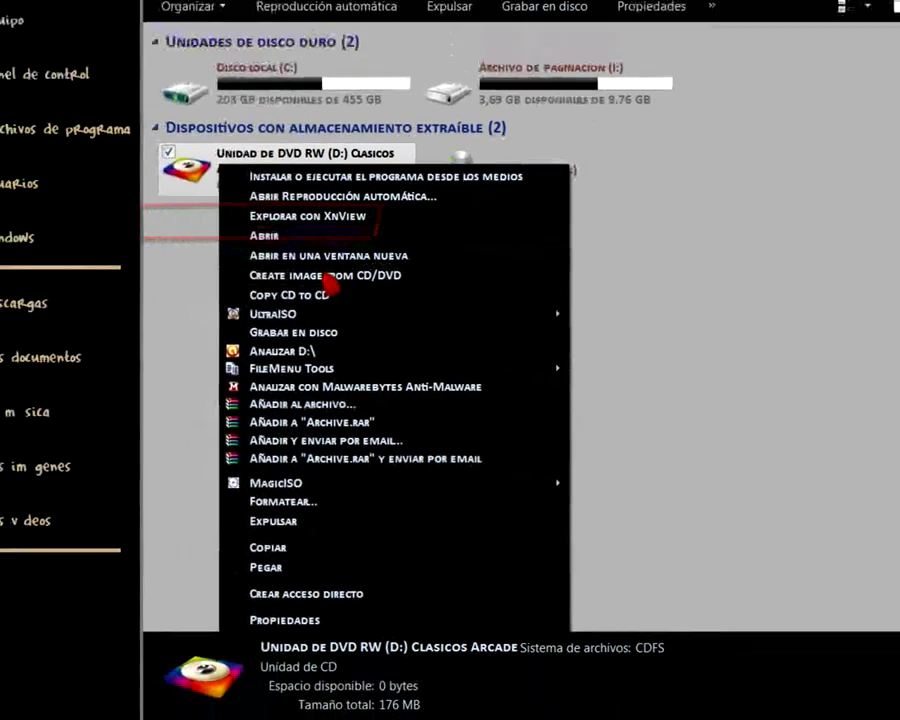
click(275, 225)
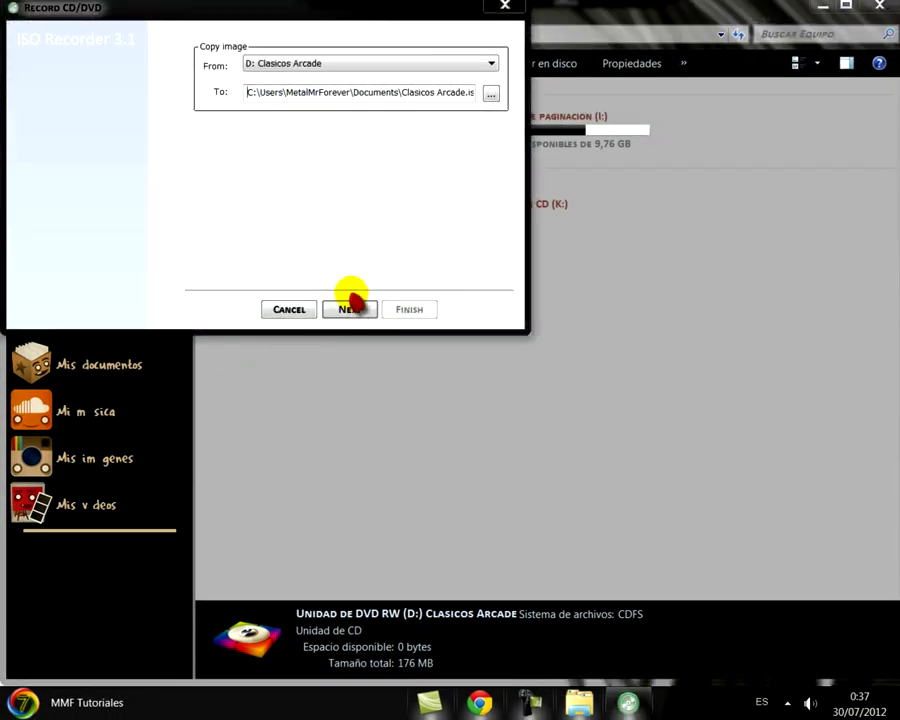
- Move the Record CD/DVD dialog below the drive list to uncover the removable drives
drag(202, 14, 355, 148)
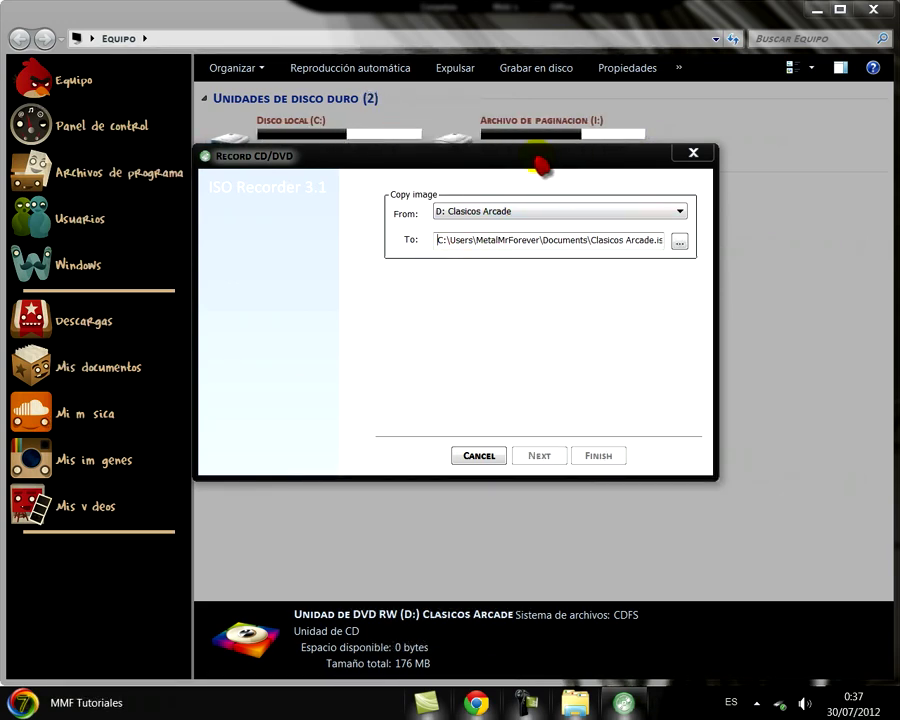
drag(540, 165, 575, 298)
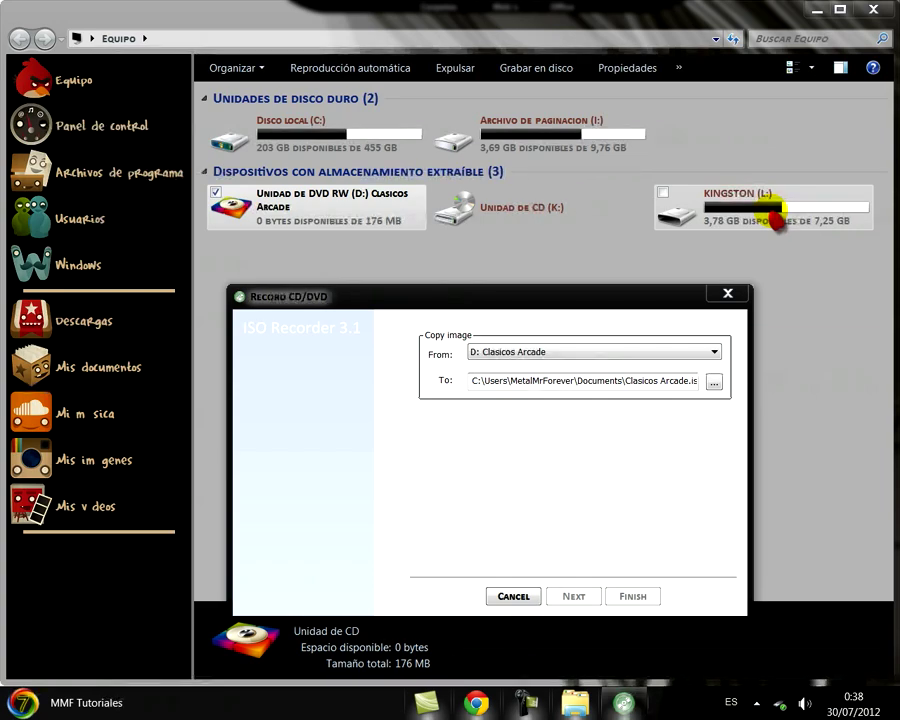
drag(599, 297, 591, 289)
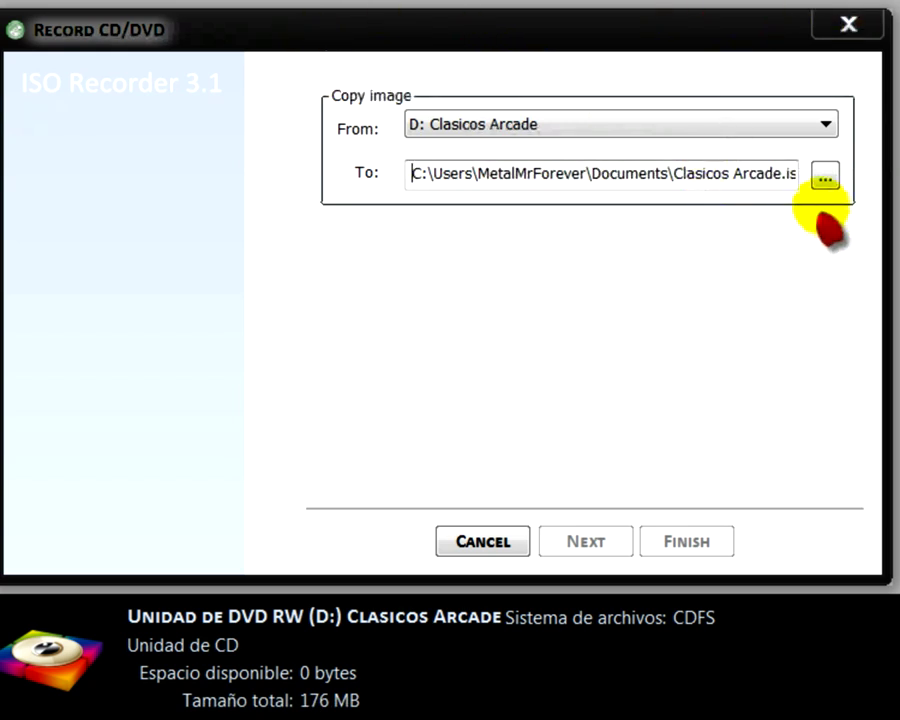
- Set the image destination to Clasicos Arcade.iso on the KINGSTON (L:) drive
click(824, 178)
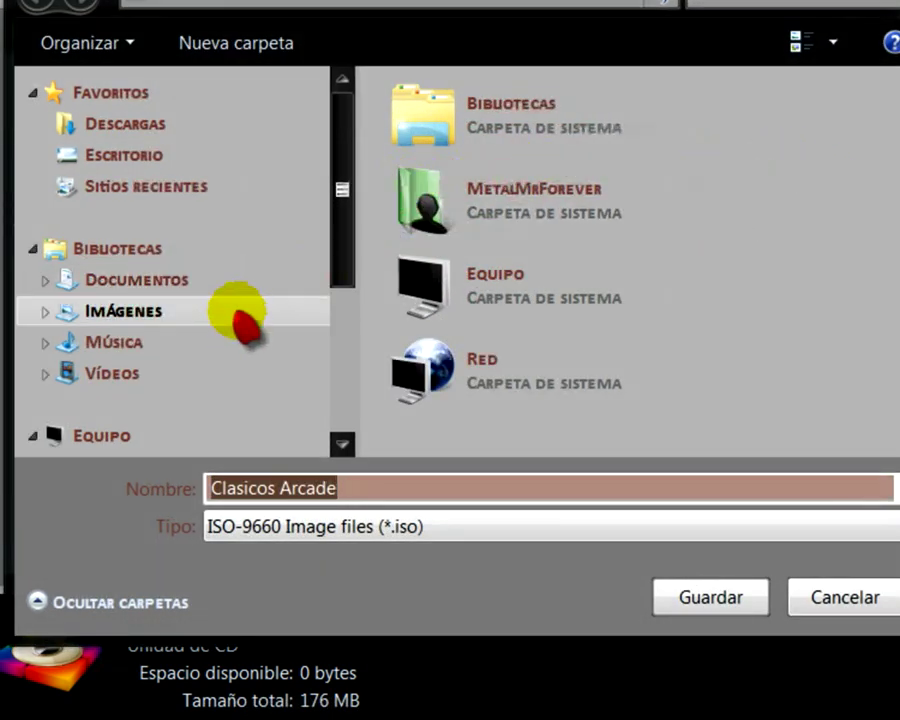
drag(343, 278, 348, 336)
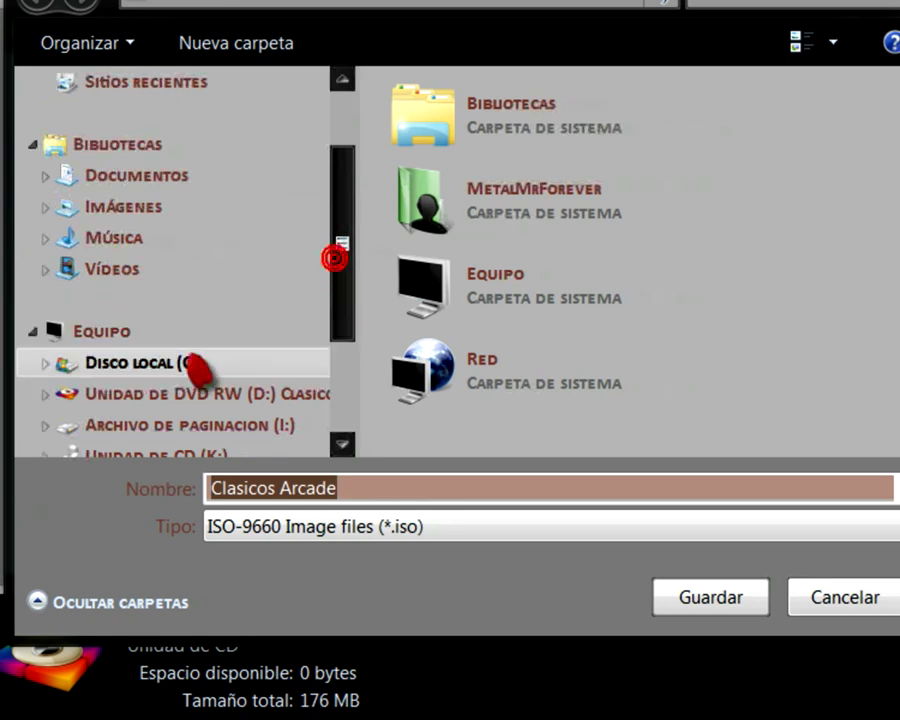
click(118, 338)
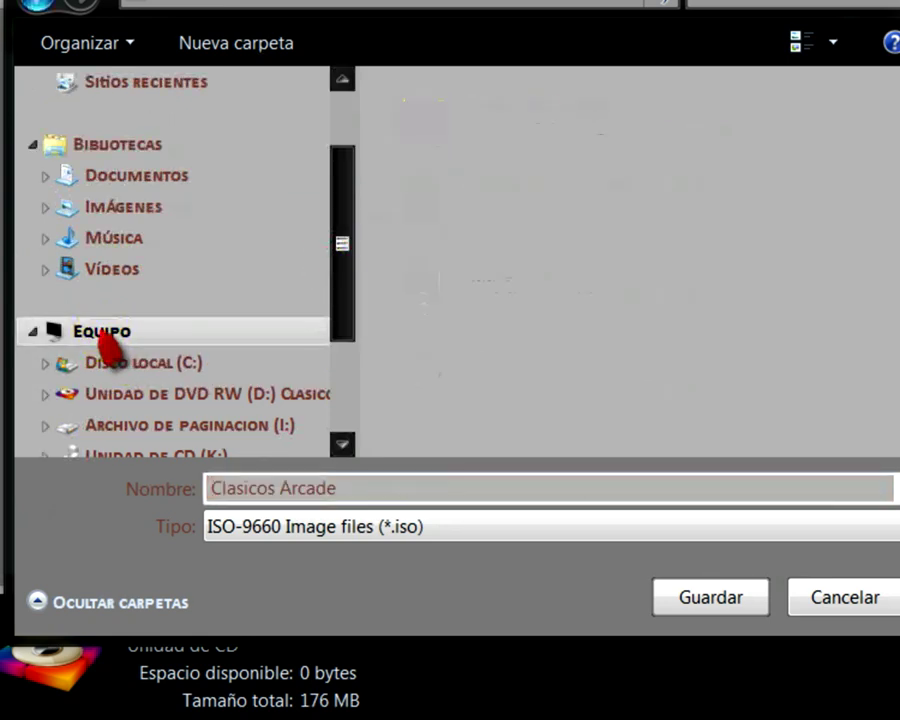
scroll(622, 232, down, 2)
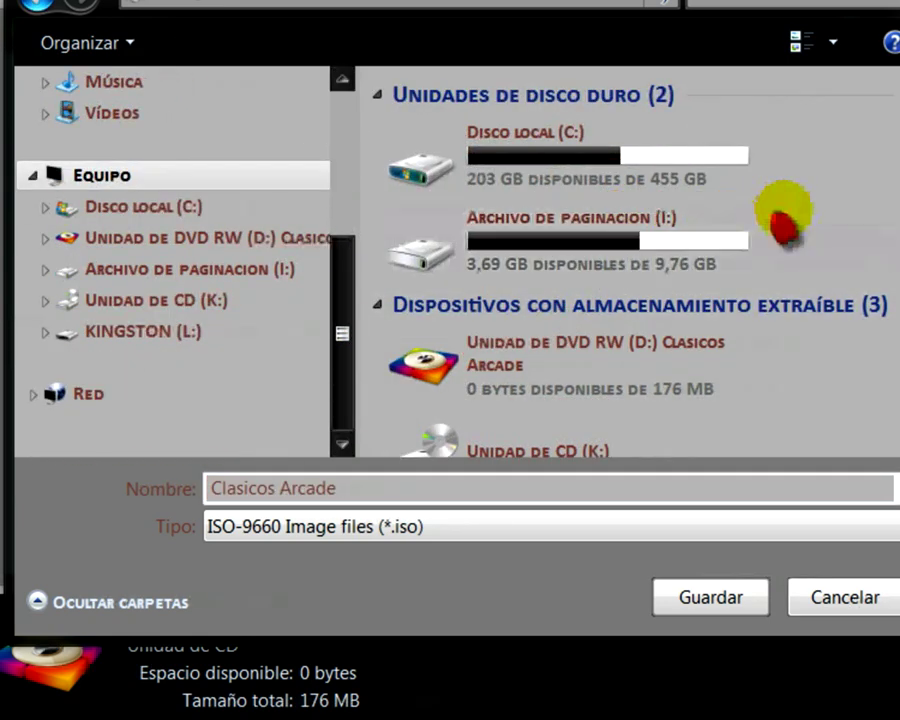
scroll(856, 348, down, 3)
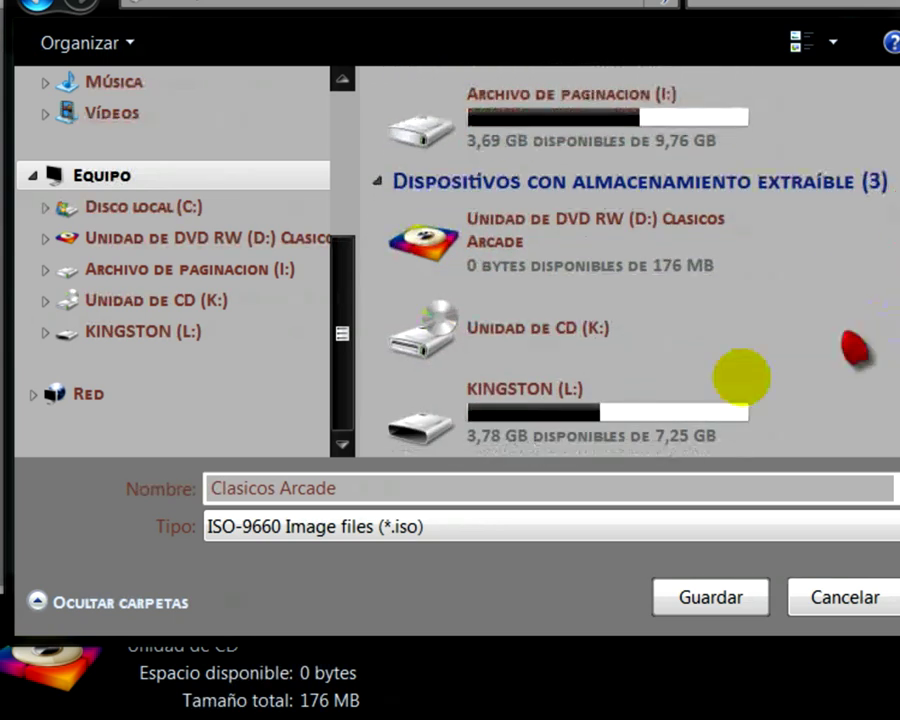
click(515, 422)
click(517, 423)
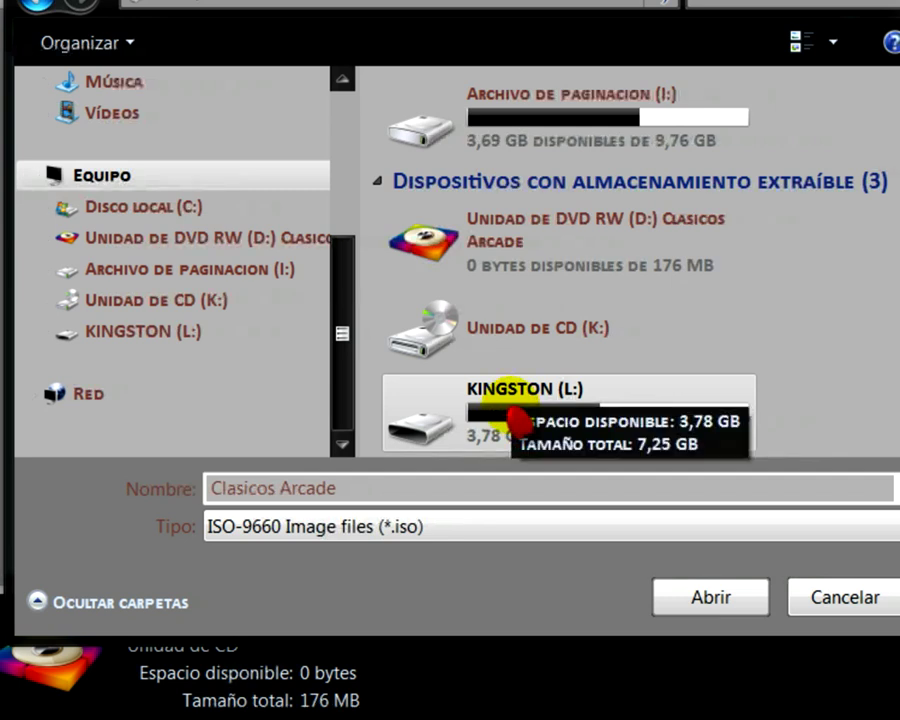
click(712, 597)
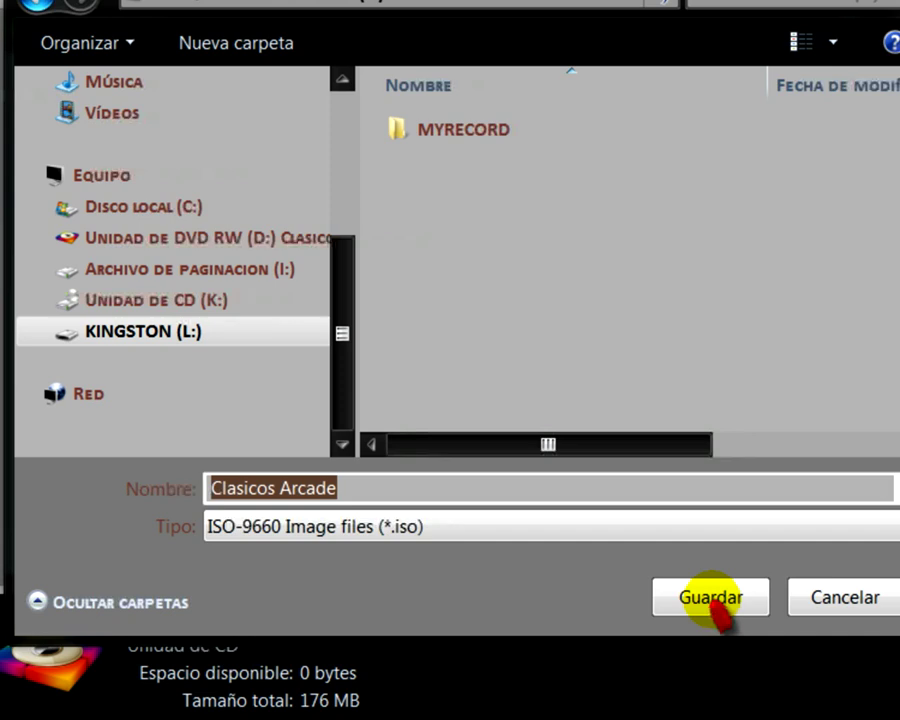
click(712, 597)
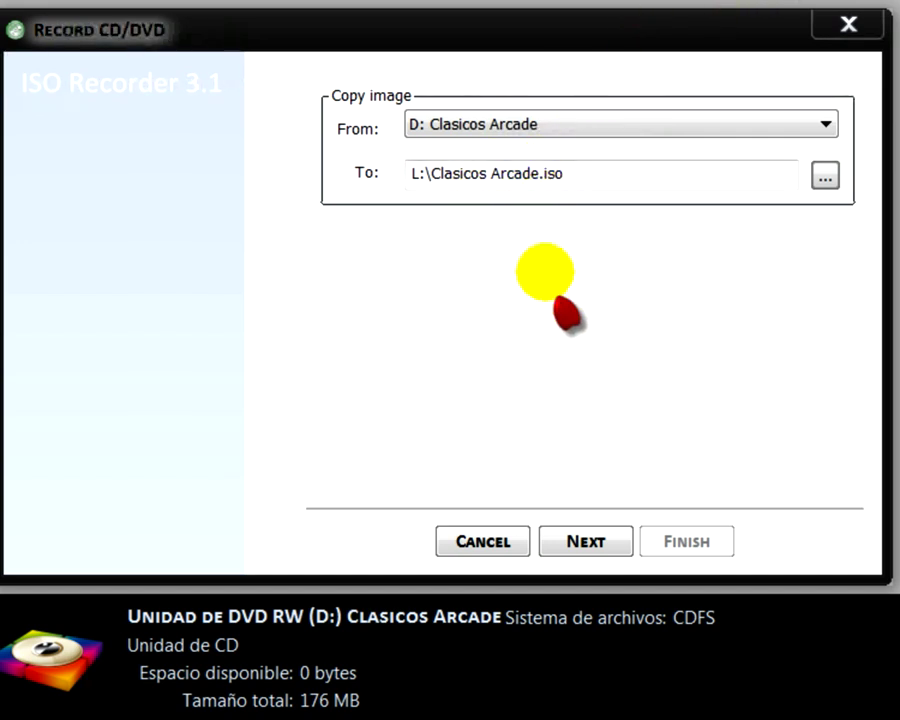
- Create the ISO image of the Clasicos Arcade disc and exit the finished Record CD/DVD wizard
click(587, 545)
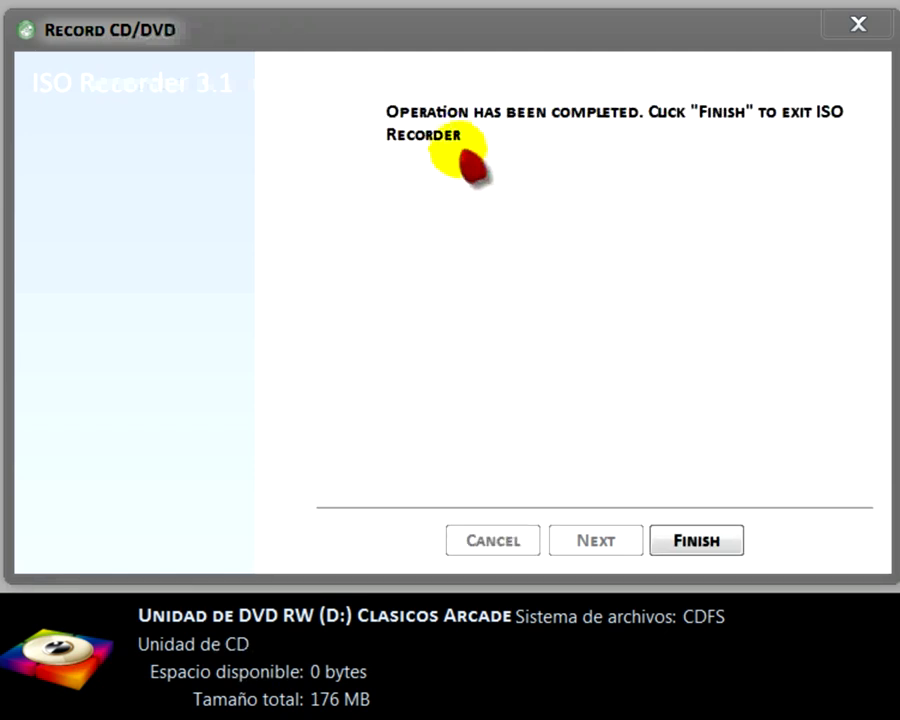
click(695, 545)
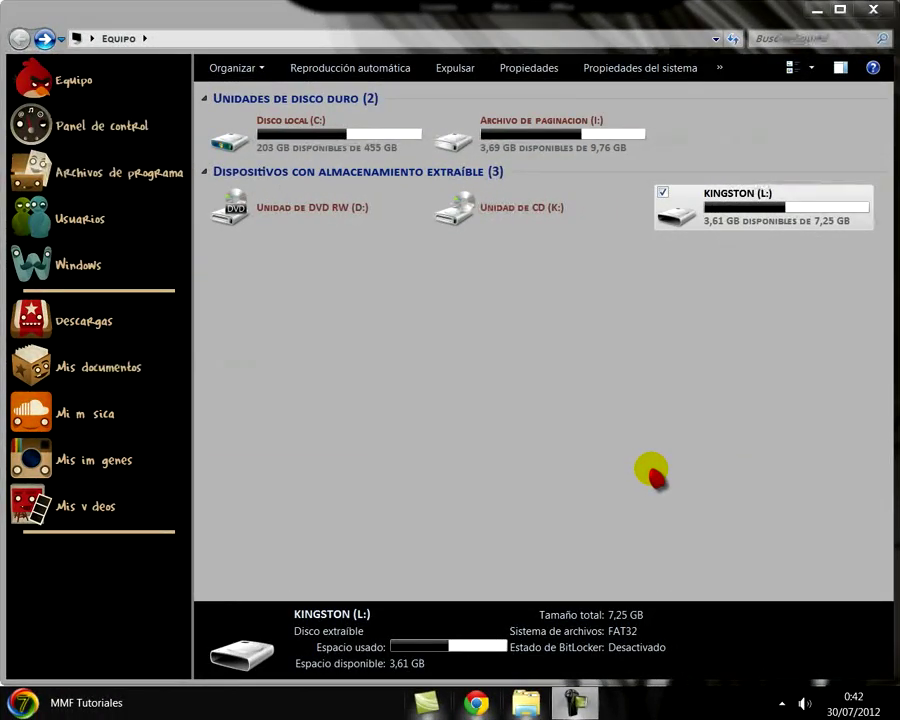
- Open the KINGSTON (L:) drive and examine the properties of the Clasicos Arcade image file
double_click(722, 214)
click(595, 366)
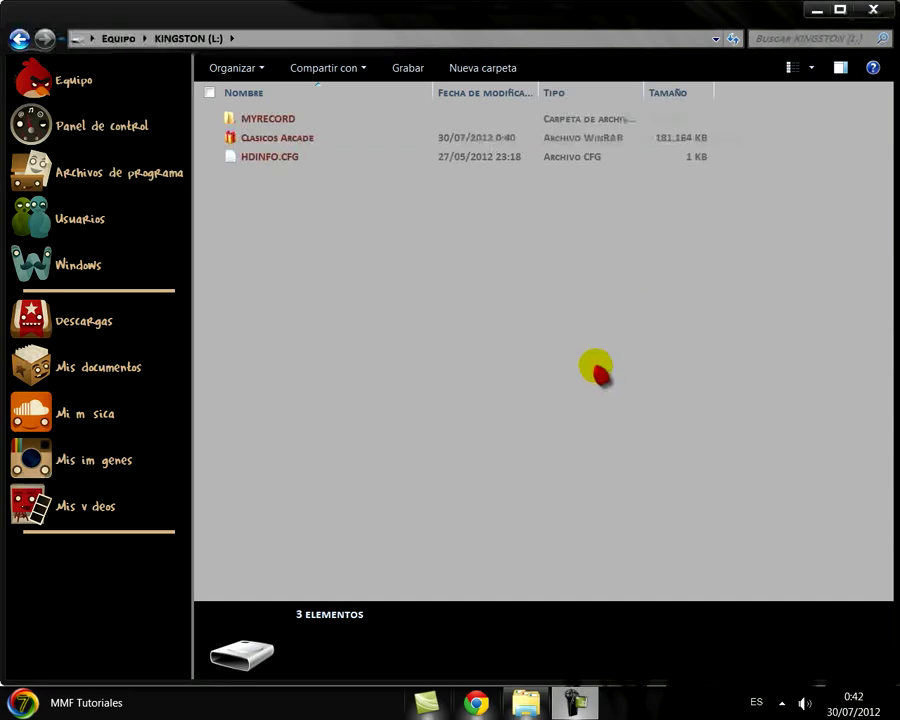
mouse_move(256, 137)
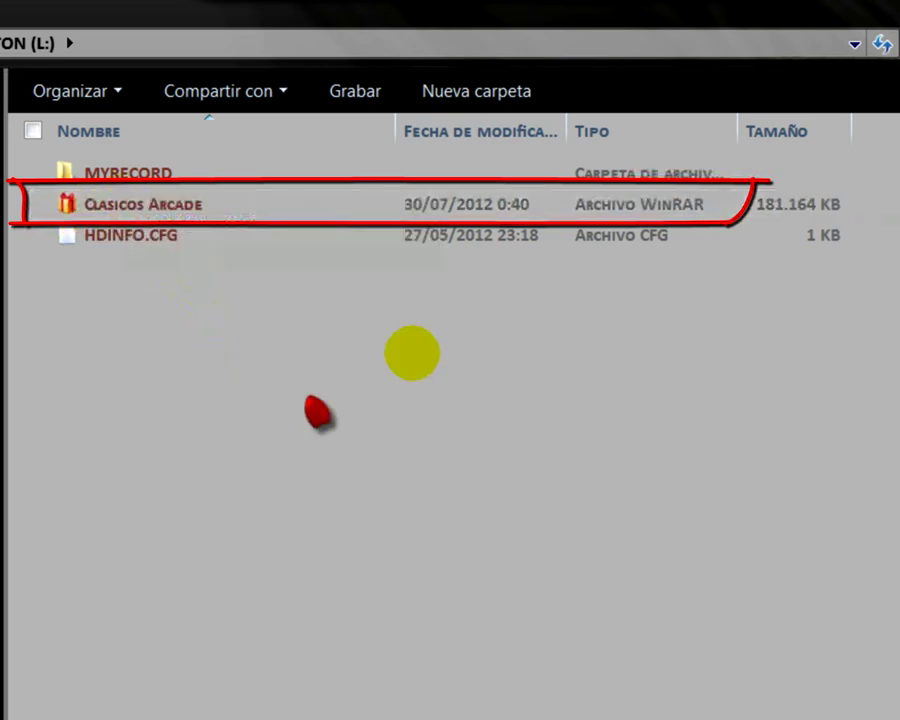
click(152, 206)
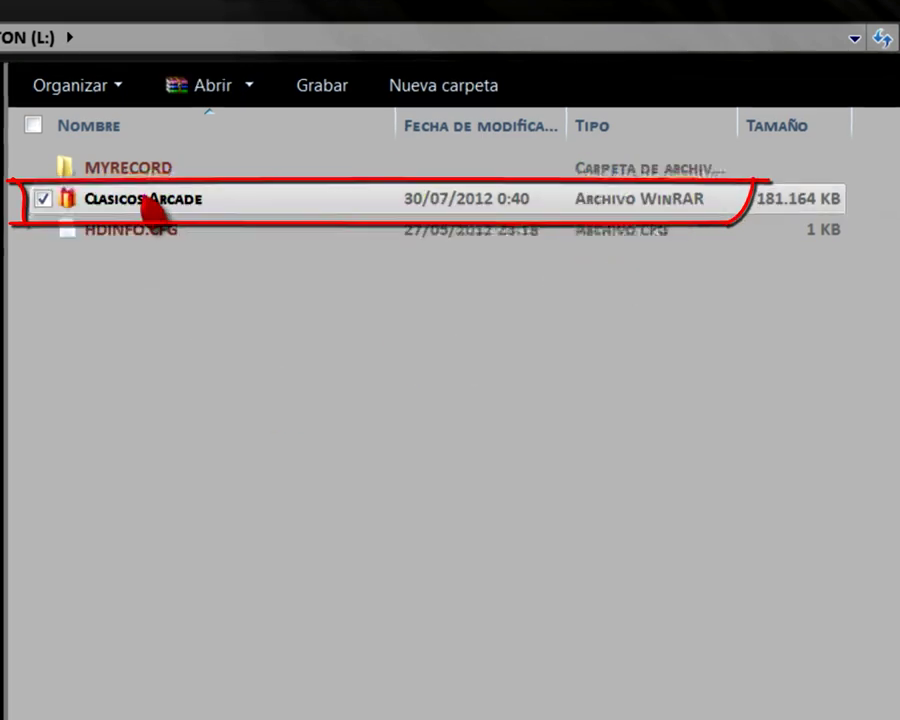
right_click(148, 204)
click(224, 704)
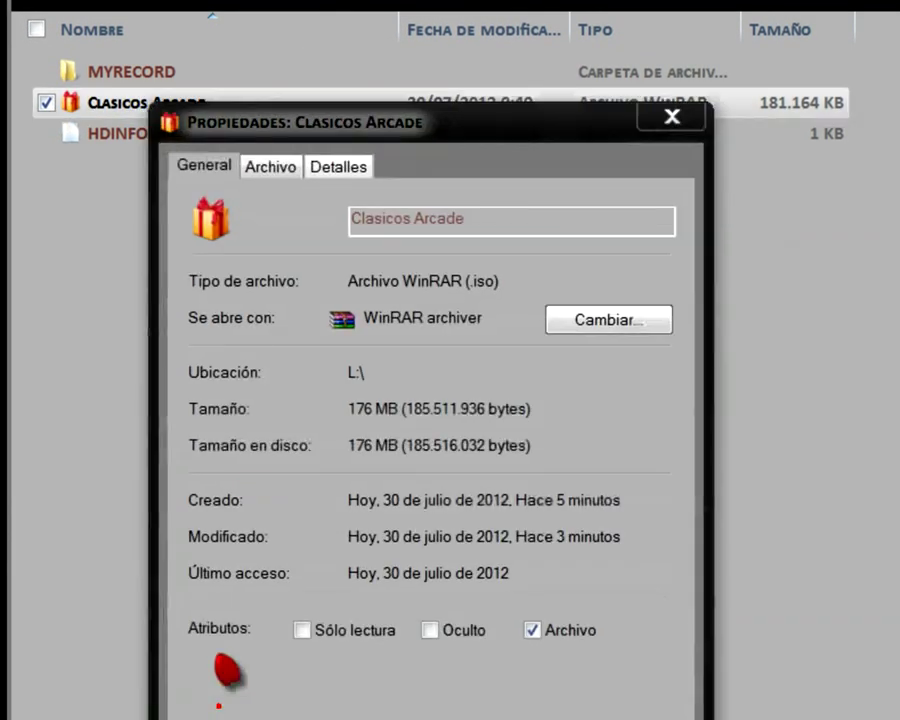
mouse_move(330, 260)
mouse_down()
mouse_move(326, 272)
mouse_move(524, 272)
mouse_move(506, 302)
mouse_up()
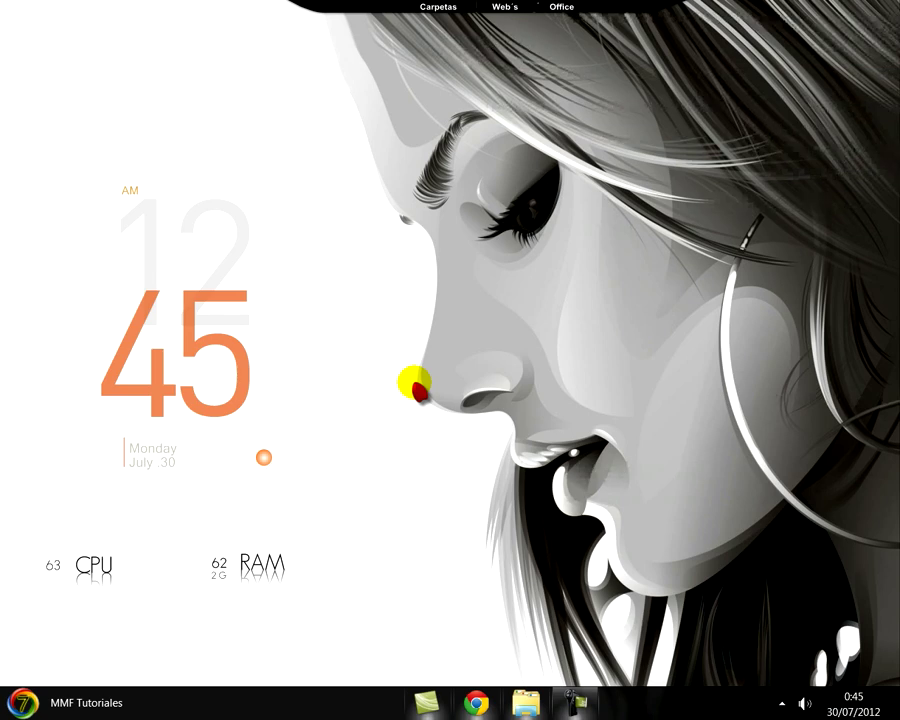
- Switch to Chrome and download MagicISO 5.5 (build 281) from download site 1 on the MagicISO website
key(super+Tab)
key(super+Tab)
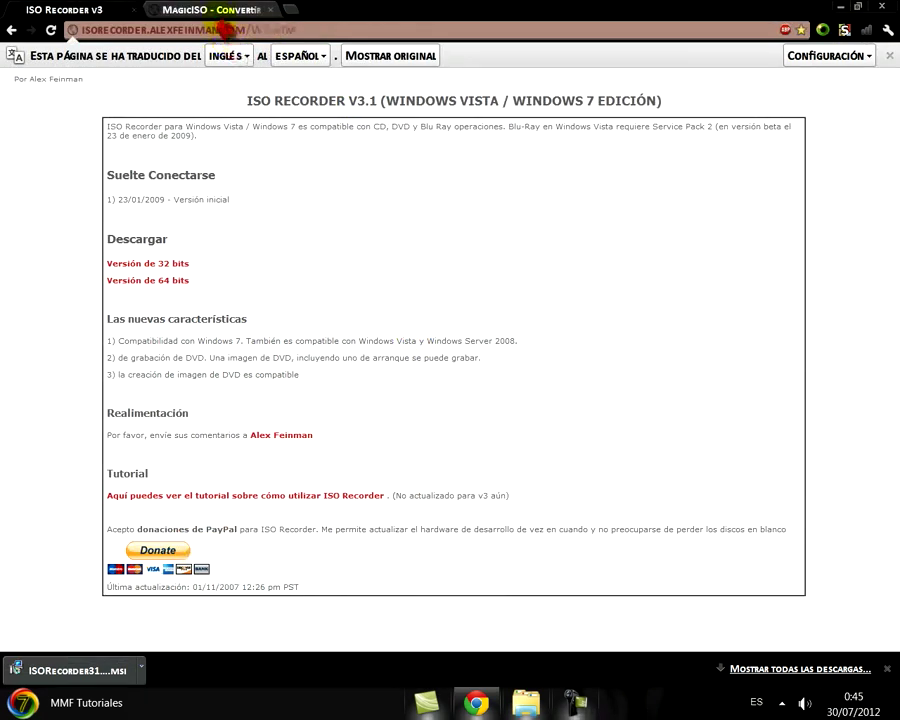
click(210, 12)
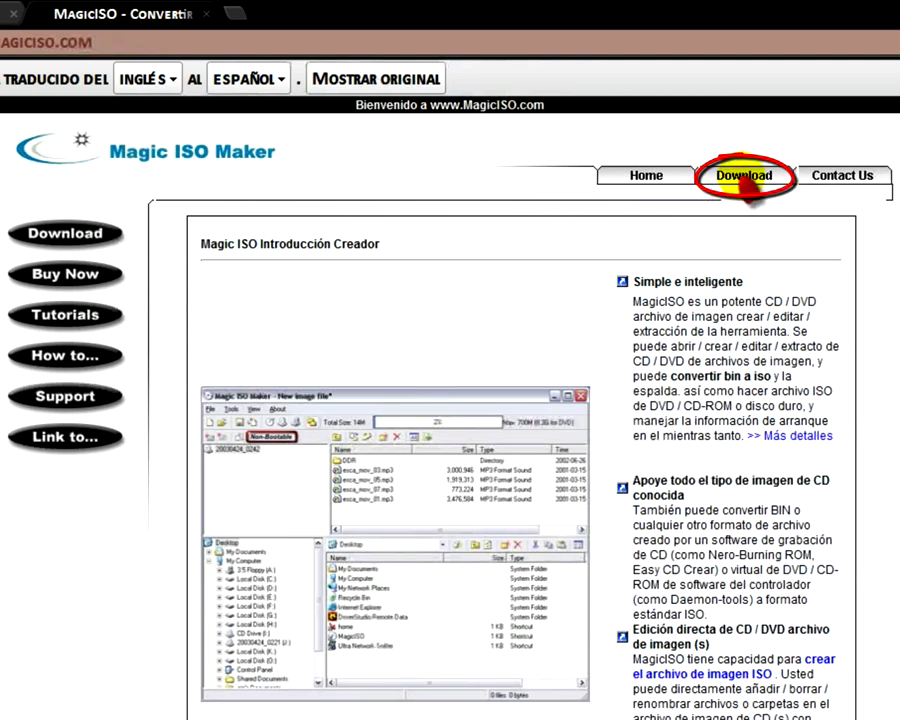
click(745, 182)
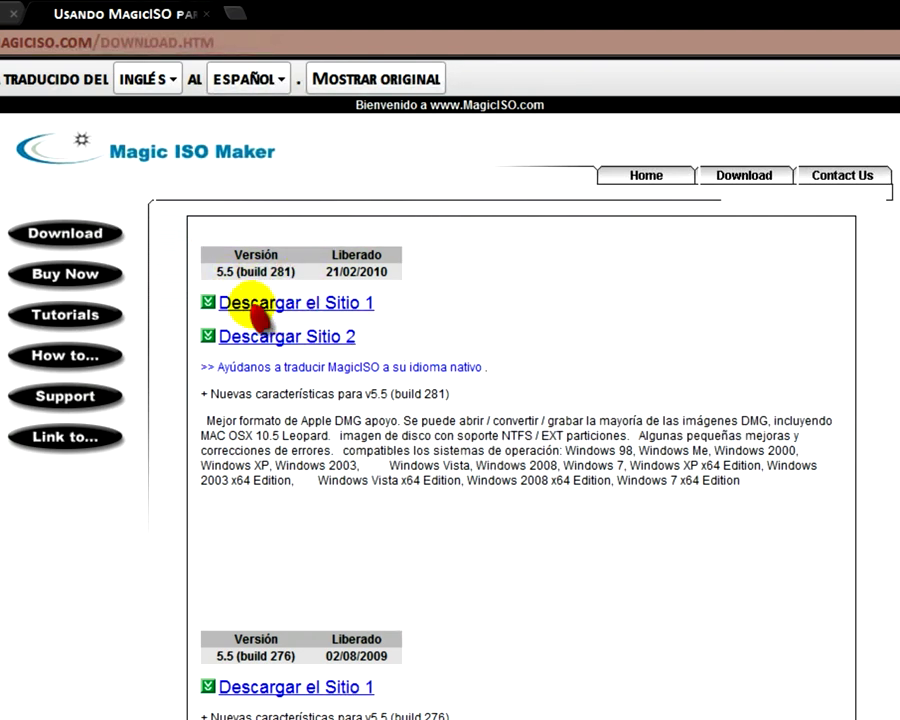
mouse_move(255, 310)
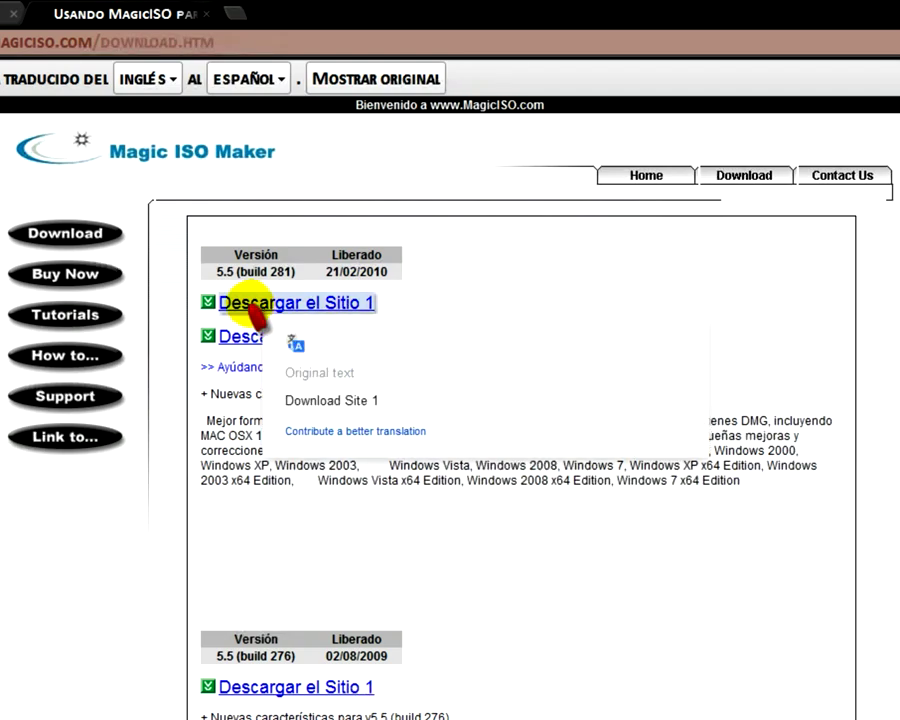
click(255, 310)
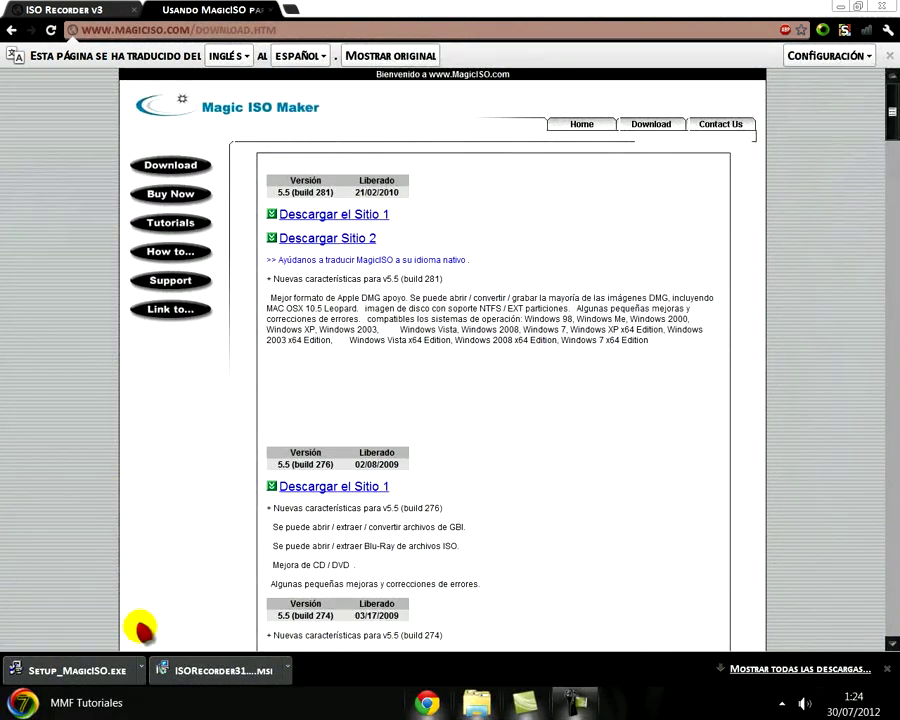
- Show the downloaded Setup_MagicISO.exe in its folder, run it, and allow it to make changes
click(145, 666)
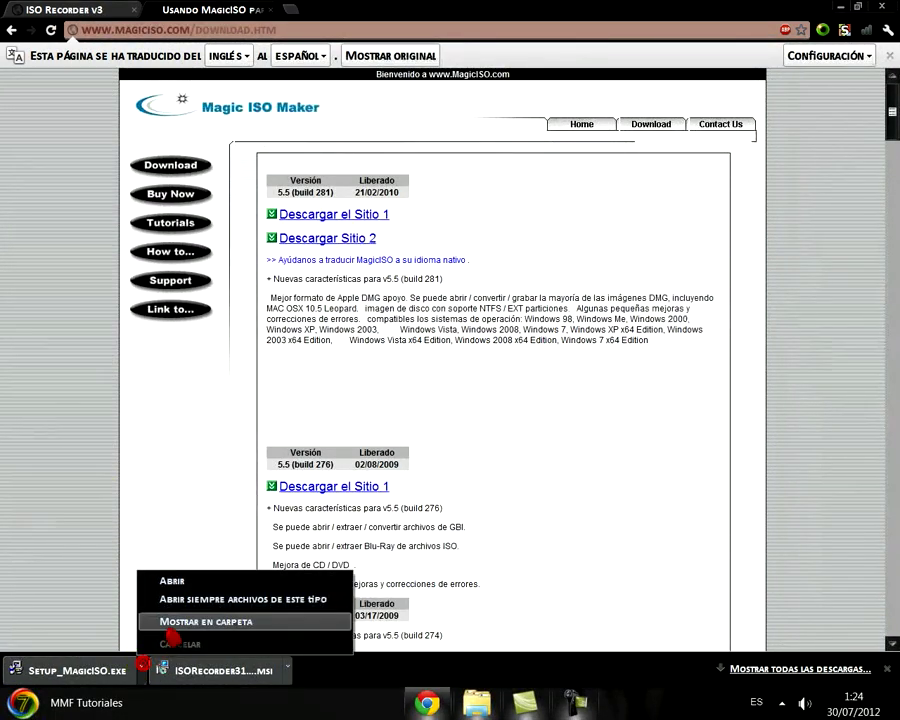
click(178, 624)
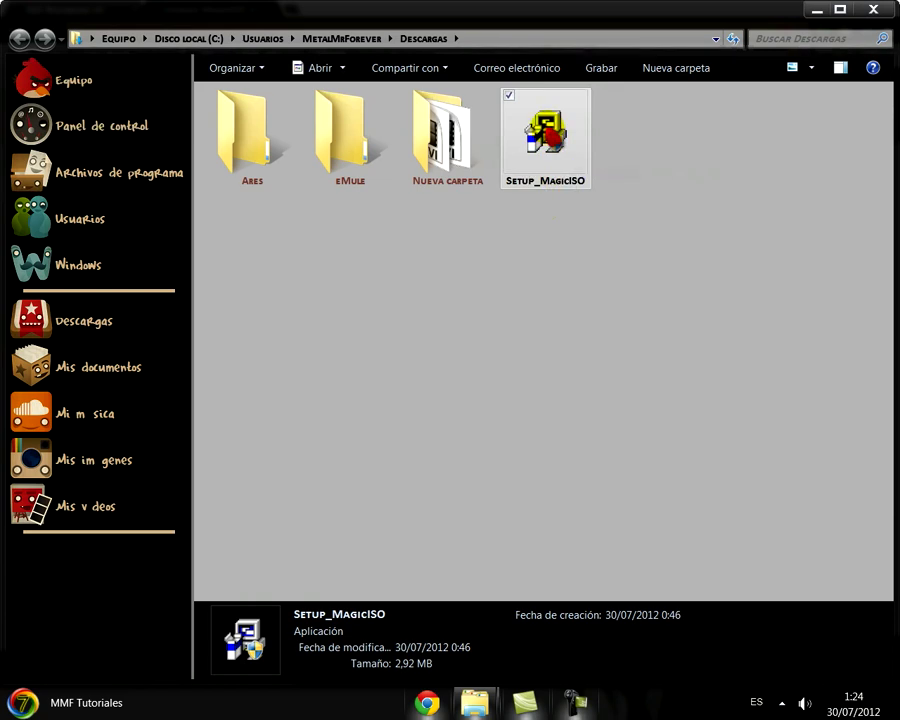
double_click(546, 130)
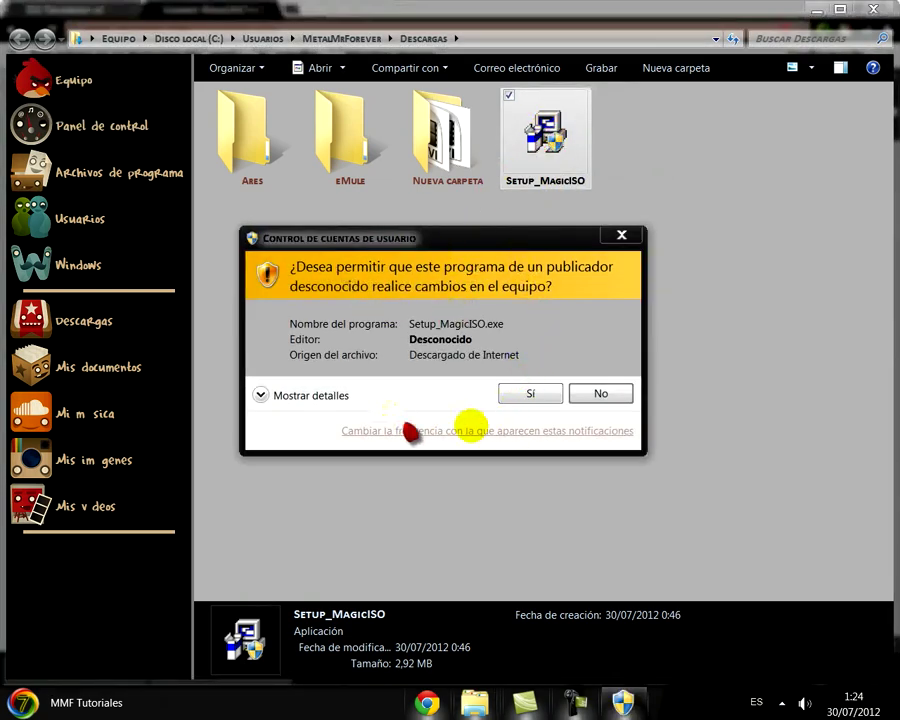
click(528, 396)
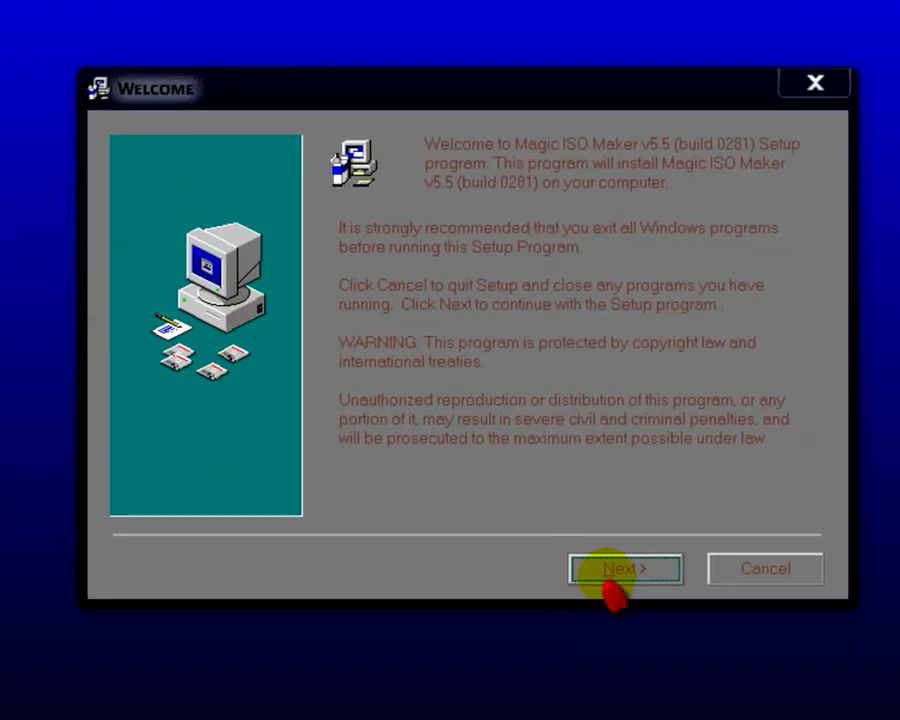
- Install Magic ISO Maker v5.5 in the default folder with the MagicISO program group, and exit the finished setup
click(620, 570)
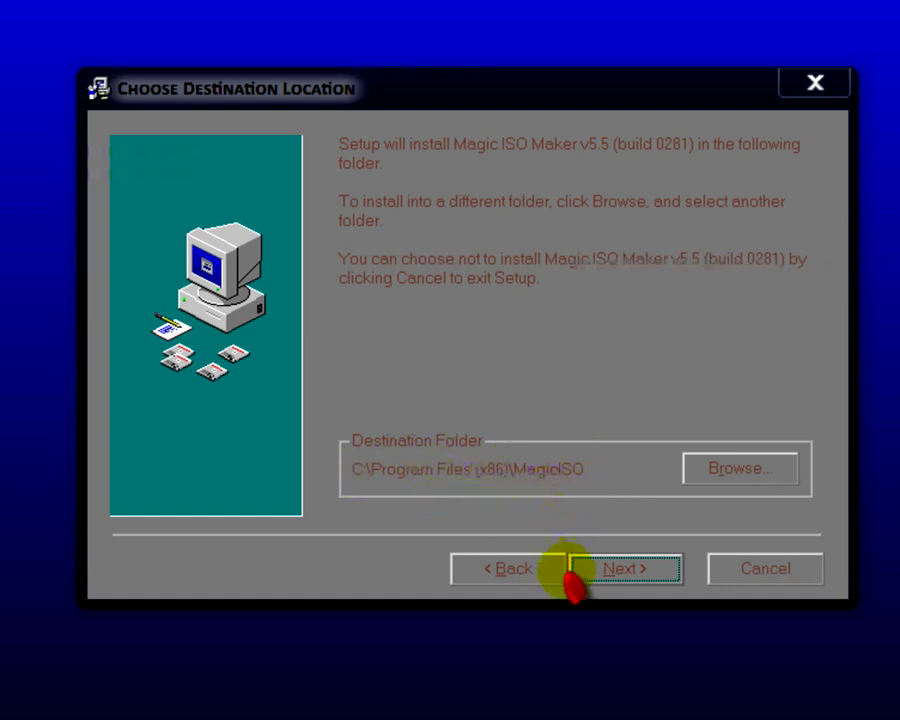
click(620, 569)
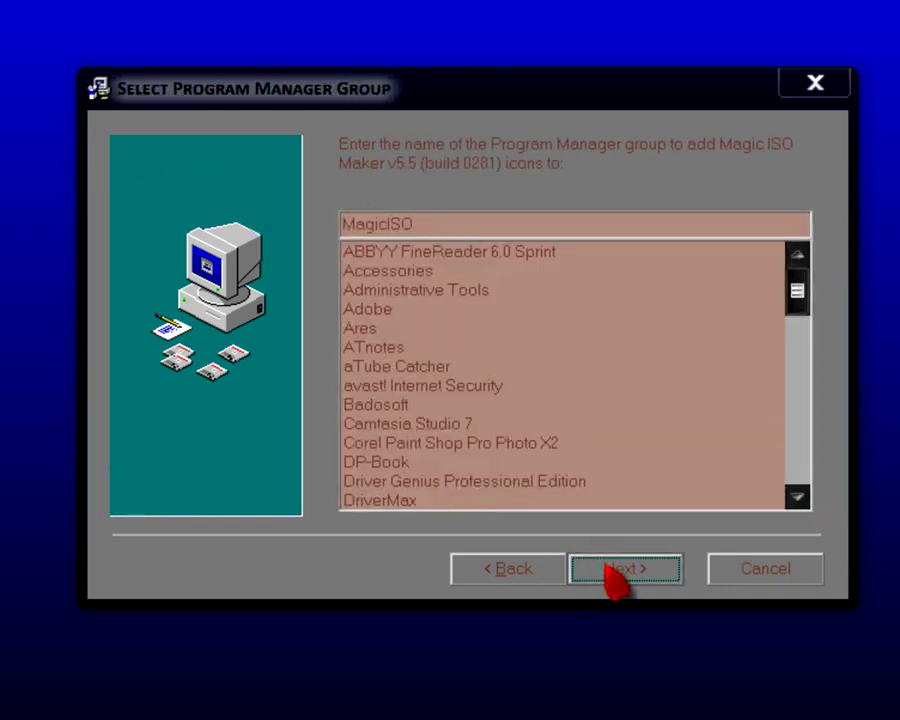
click(620, 569)
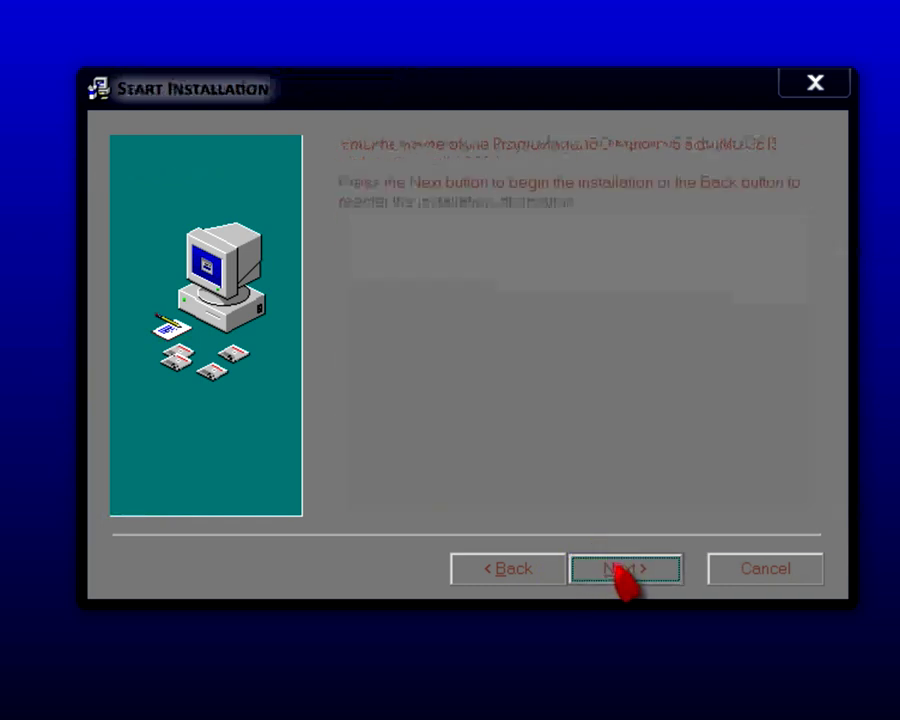
click(621, 571)
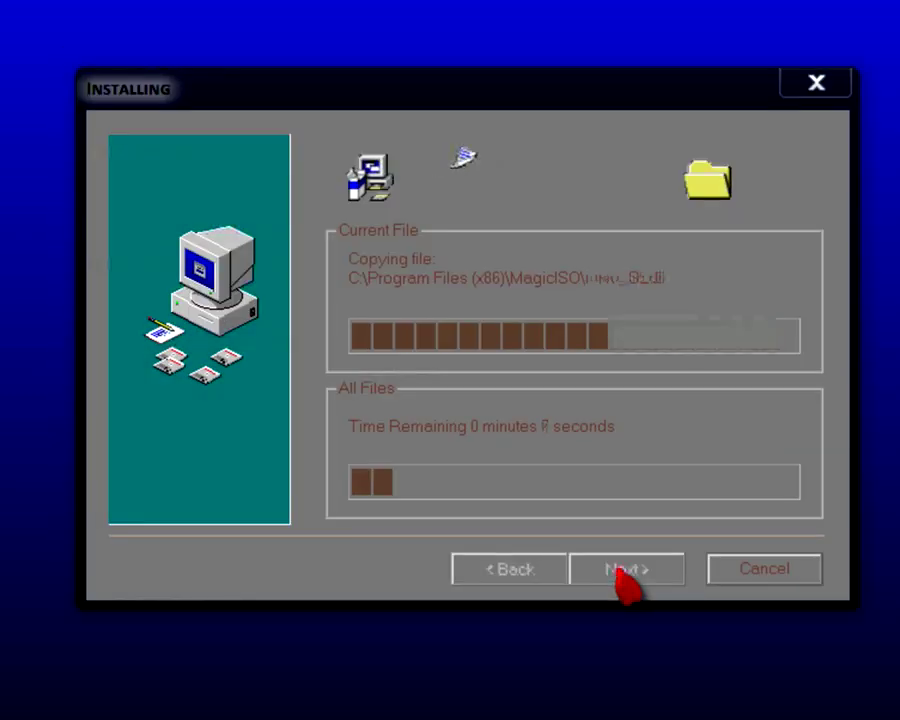
click(622, 571)
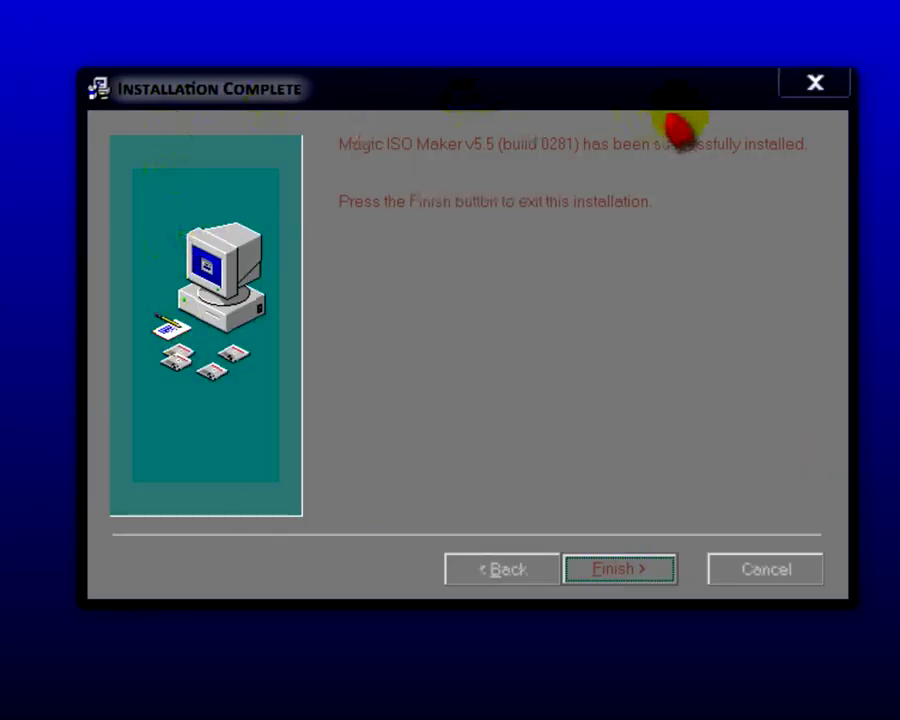
click(615, 570)
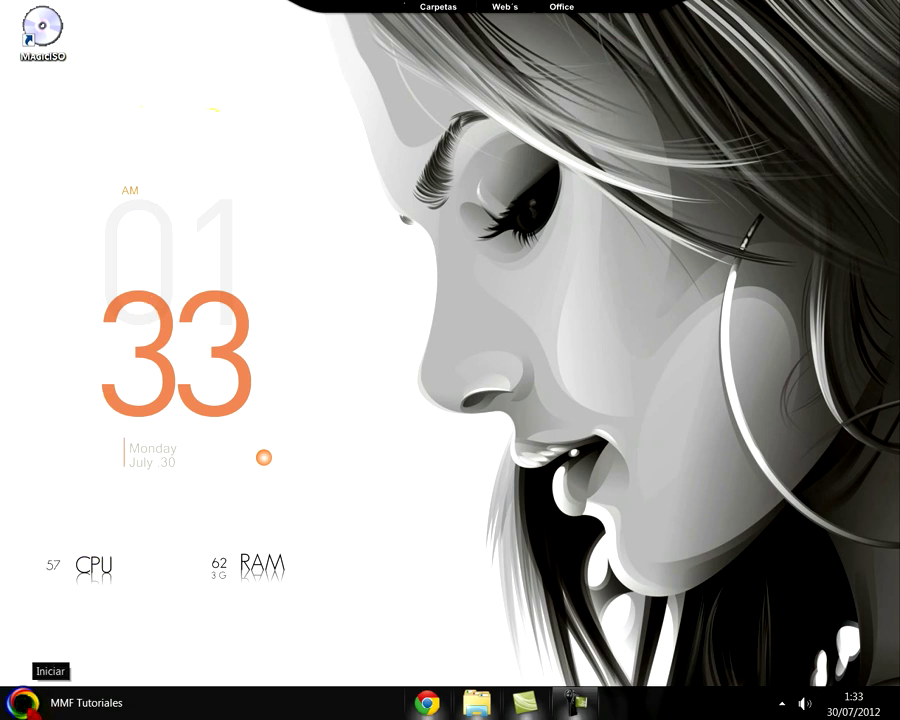
- Examine the contents of the MagicISO folder in Archivos de programa (x86), then close the window
click(22, 700)
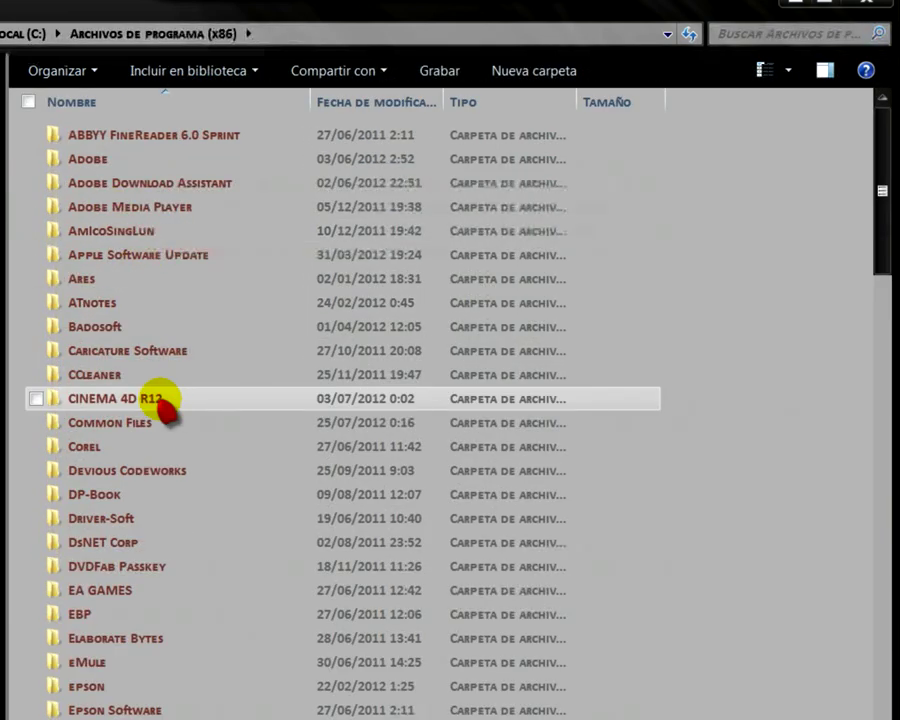
click(174, 432)
scroll(180, 438, down, 7)
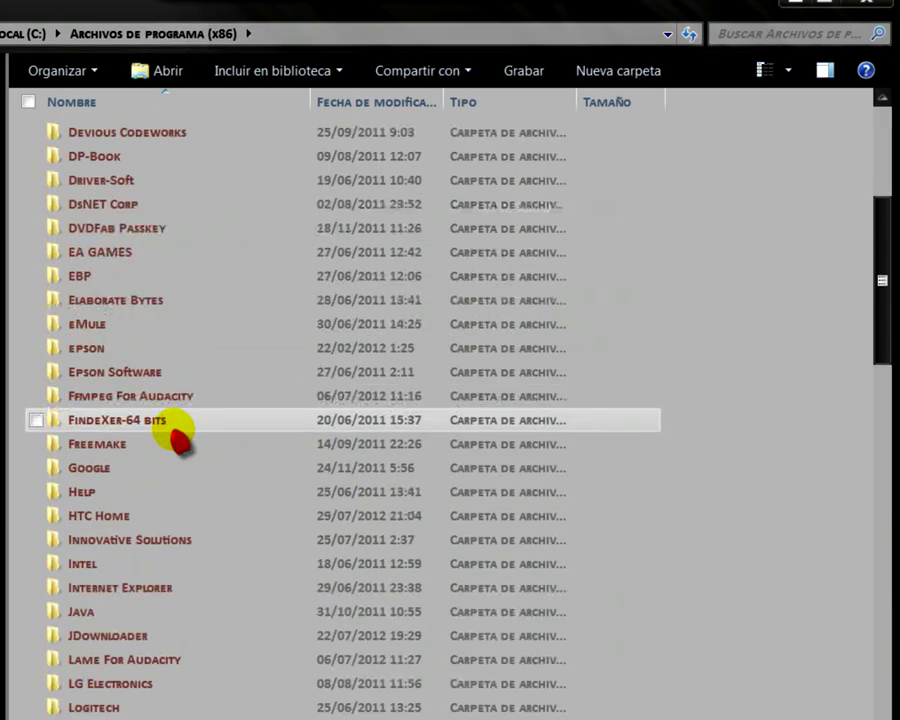
scroll(176, 432, down, 2)
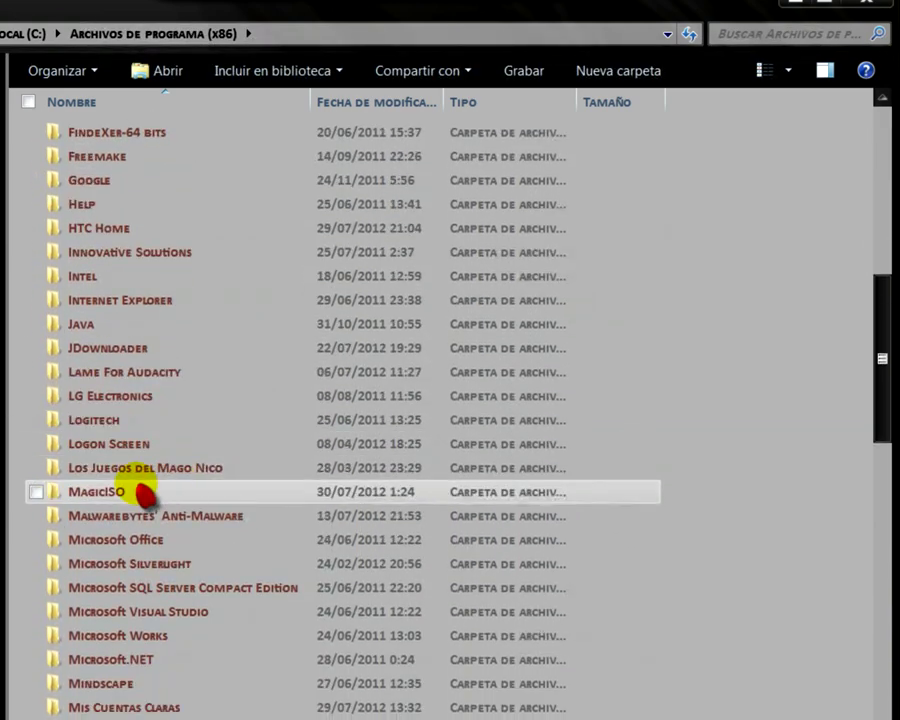
click(105, 491)
double_click(105, 491)
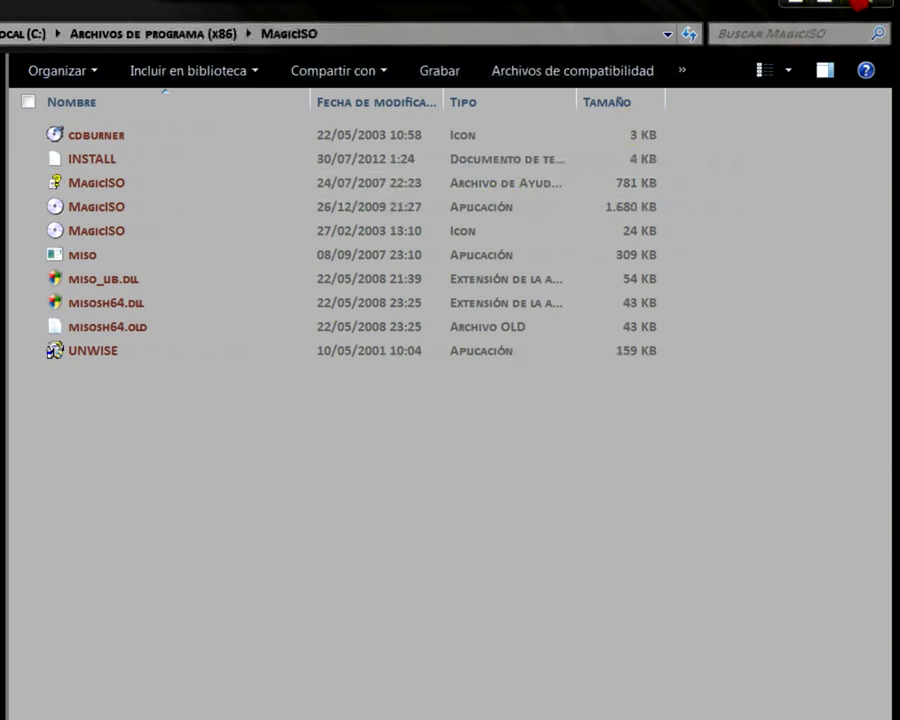
click(862, 6)
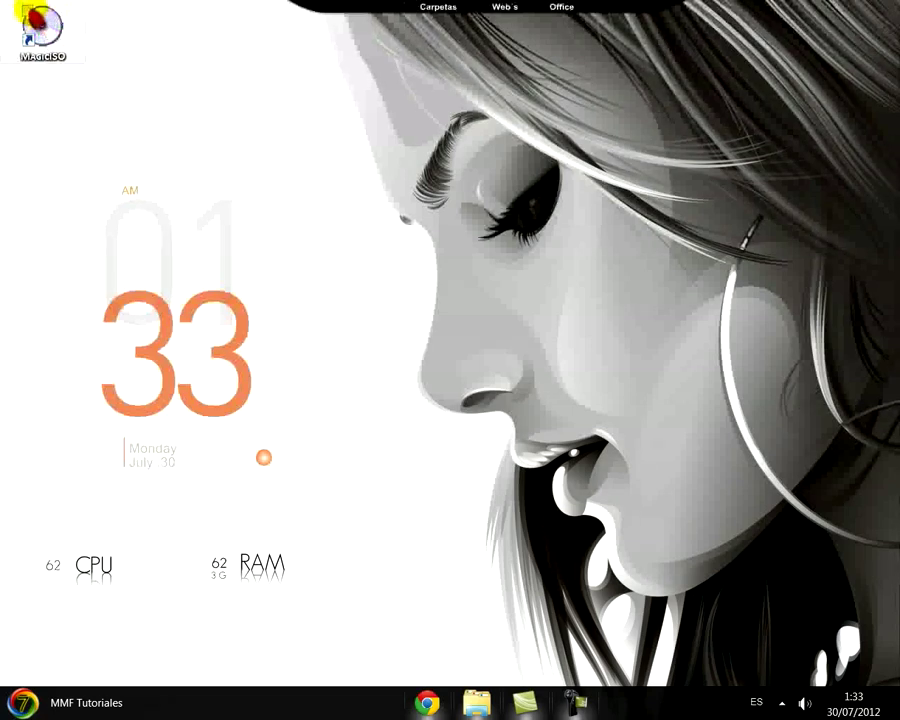
- Delete the MagicISO shortcut from the desktop and confirm the deletion
click(30, 15)
right_click(30, 15)
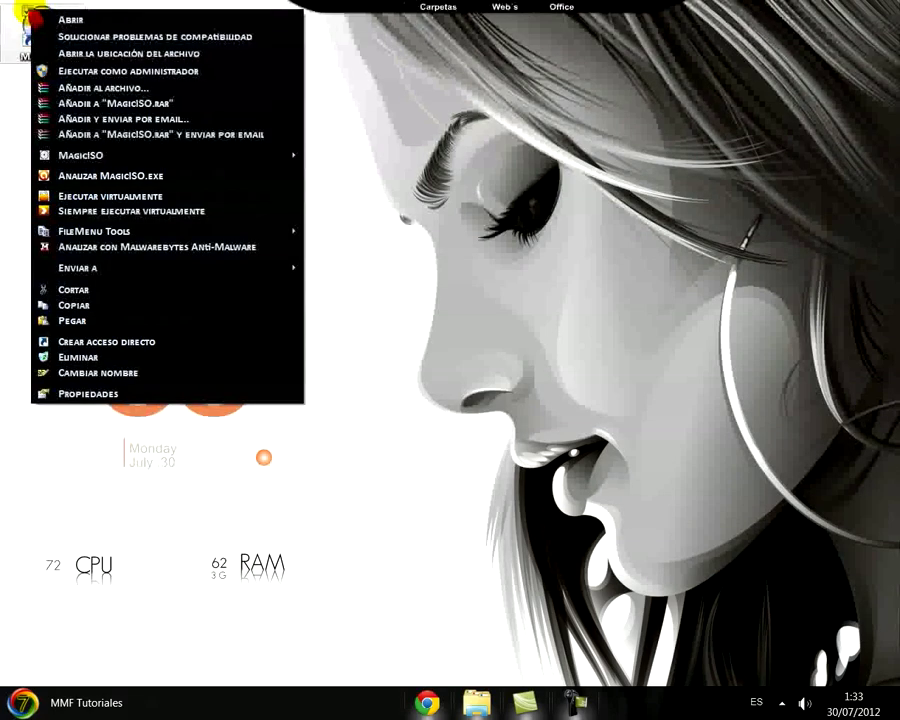
click(78, 357)
click(500, 421)
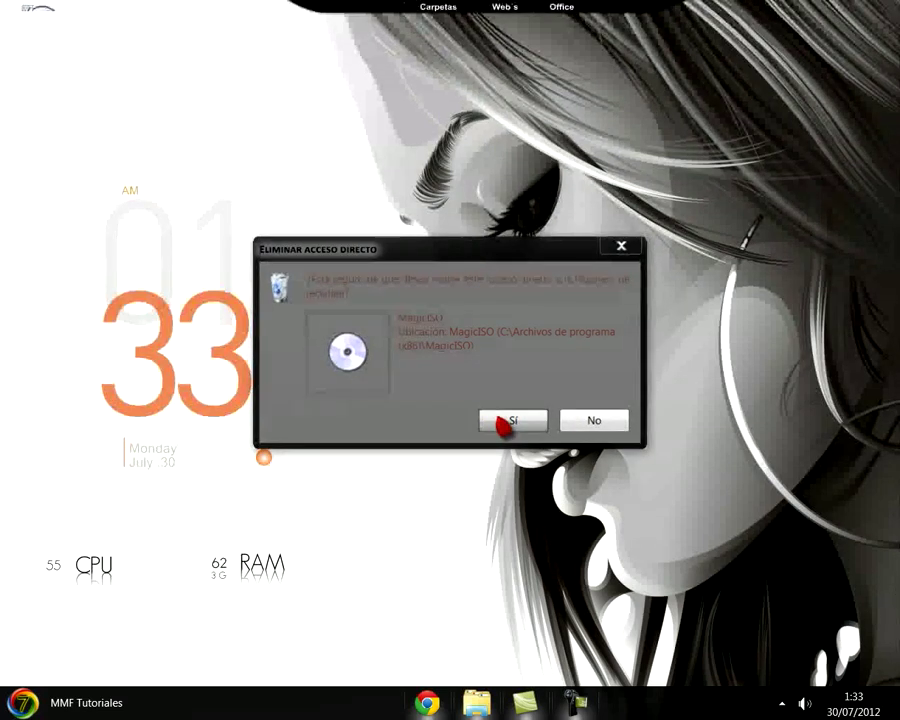
click(503, 421)
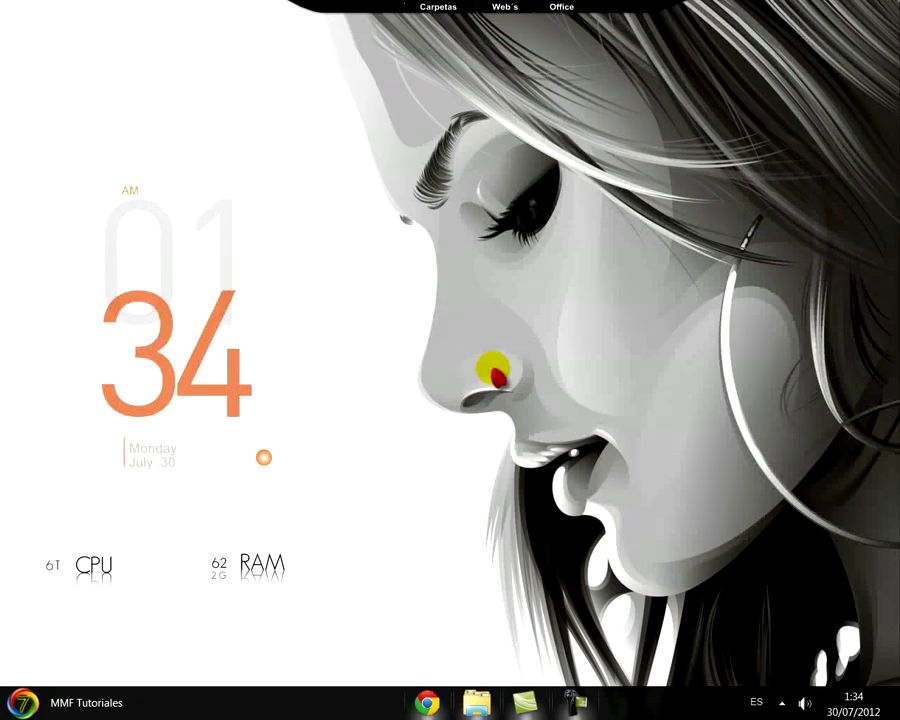
- Copy the Clasicos Arcade image from the KINGSTON (L:) drive, paste it onto the desktop, and place its icon beside the clock gadget
click(476, 702)
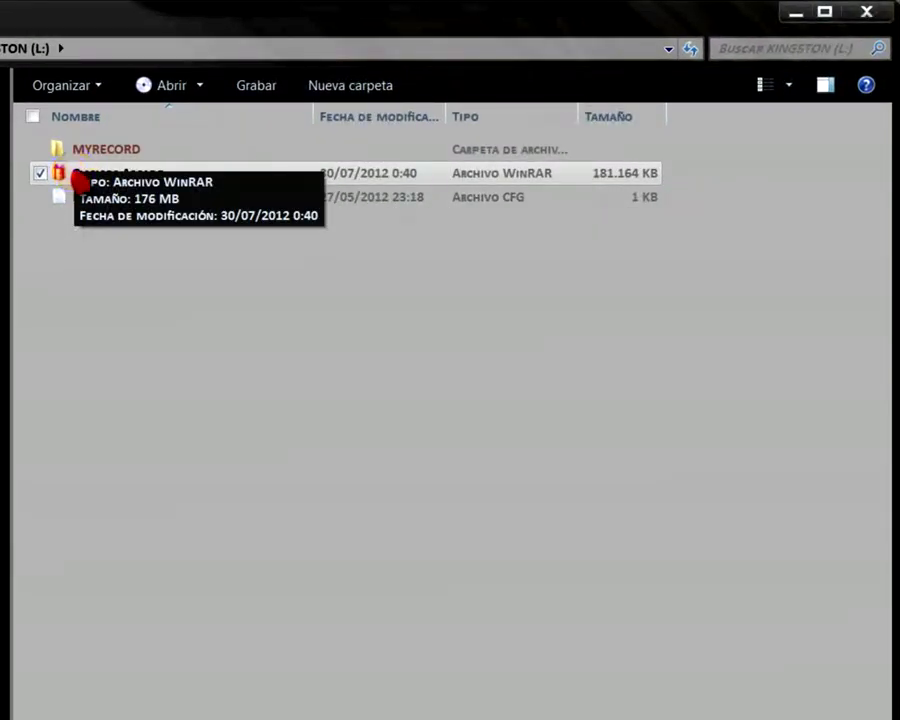
right_click(80, 180)
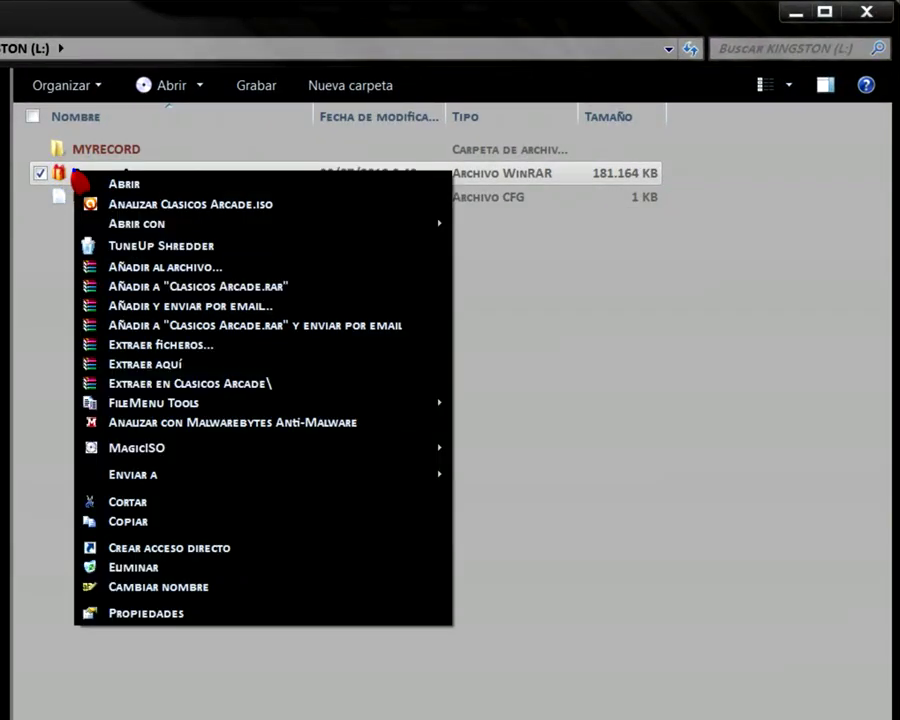
click(128, 522)
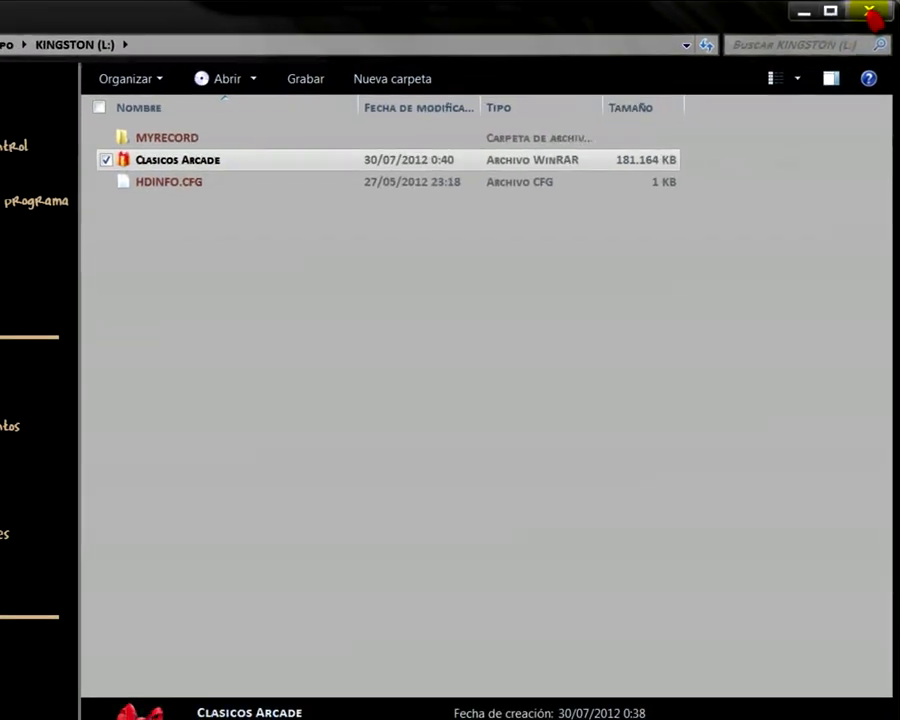
click(235, 311)
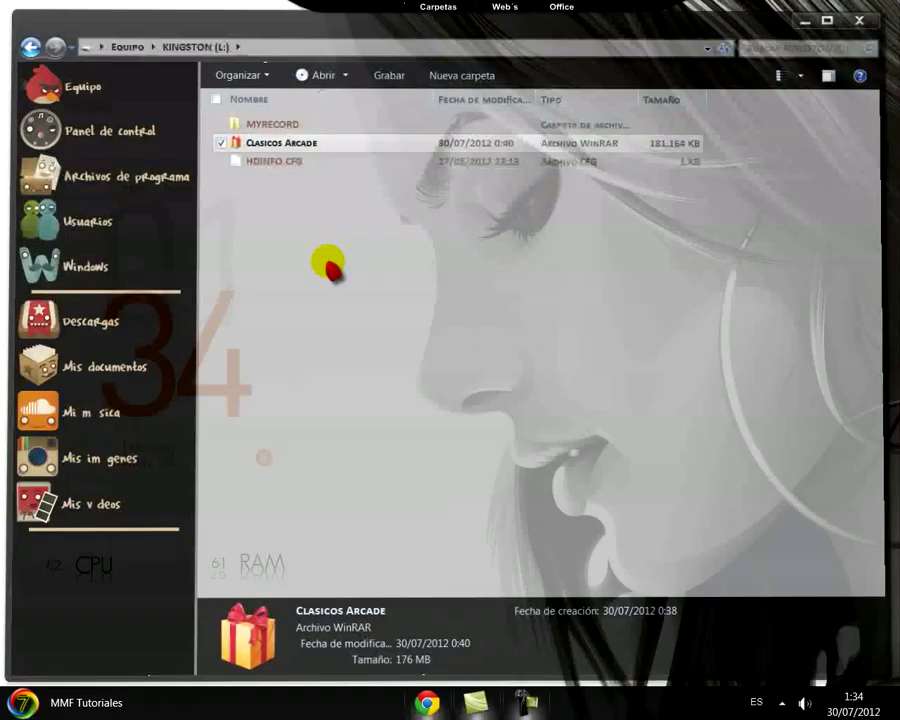
right_click(295, 238)
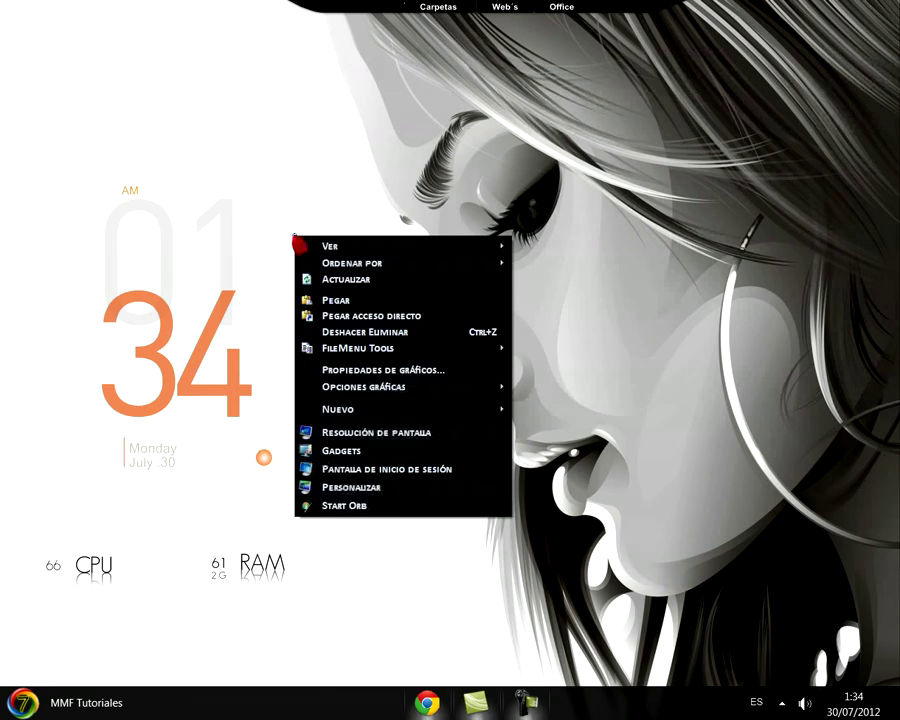
click(337, 300)
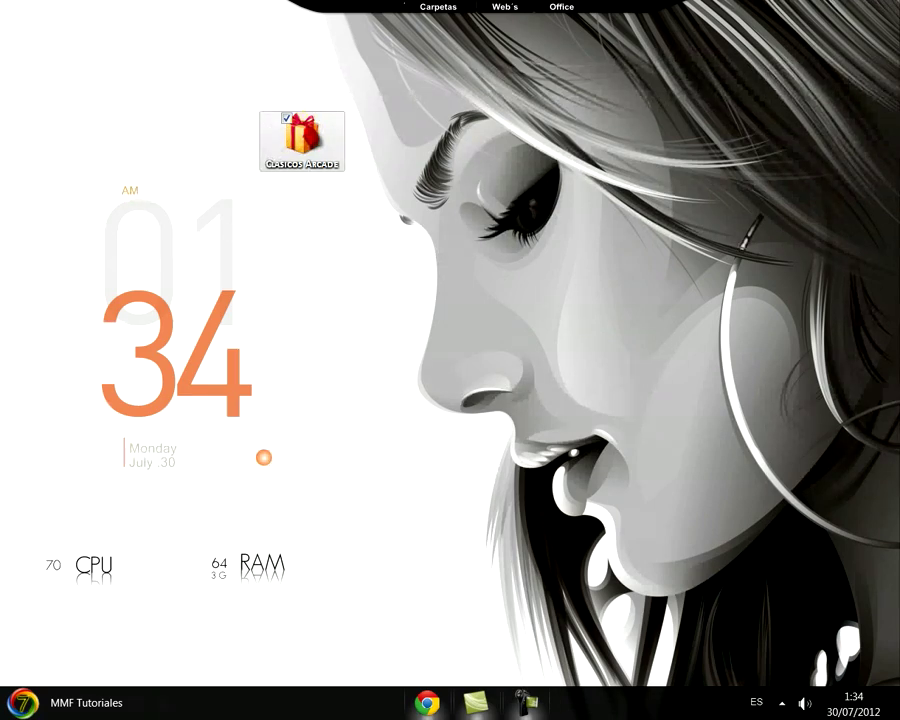
drag(300, 140, 336, 310)
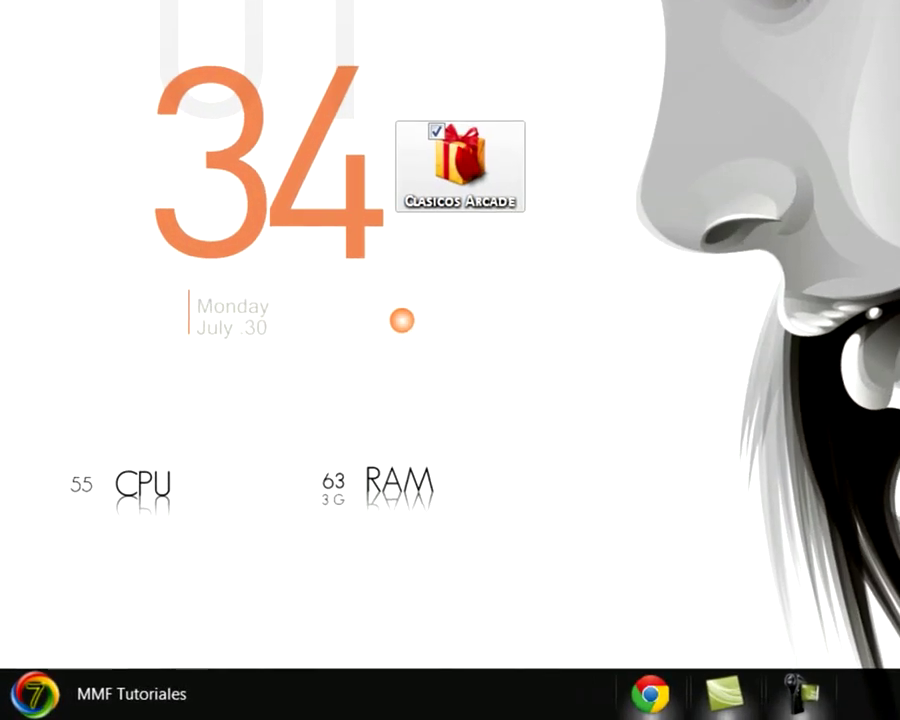
- Extract Clasicos Arcade.iso to the desktop with MagicISO's Extract to Here option, continuing with the unregistered trial version
right_click(455, 165)
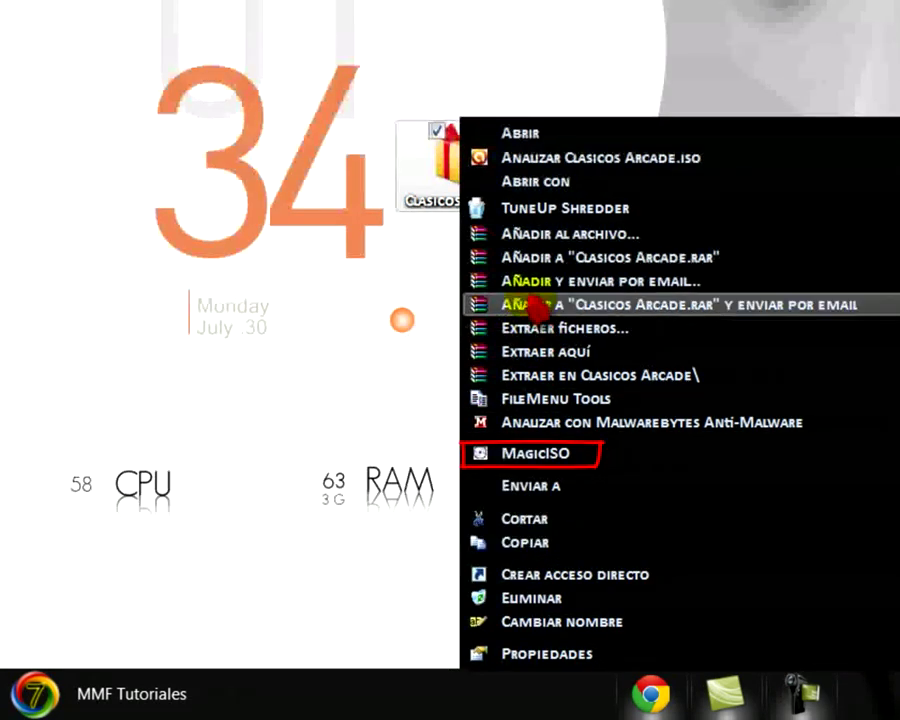
mouse_move(560, 467)
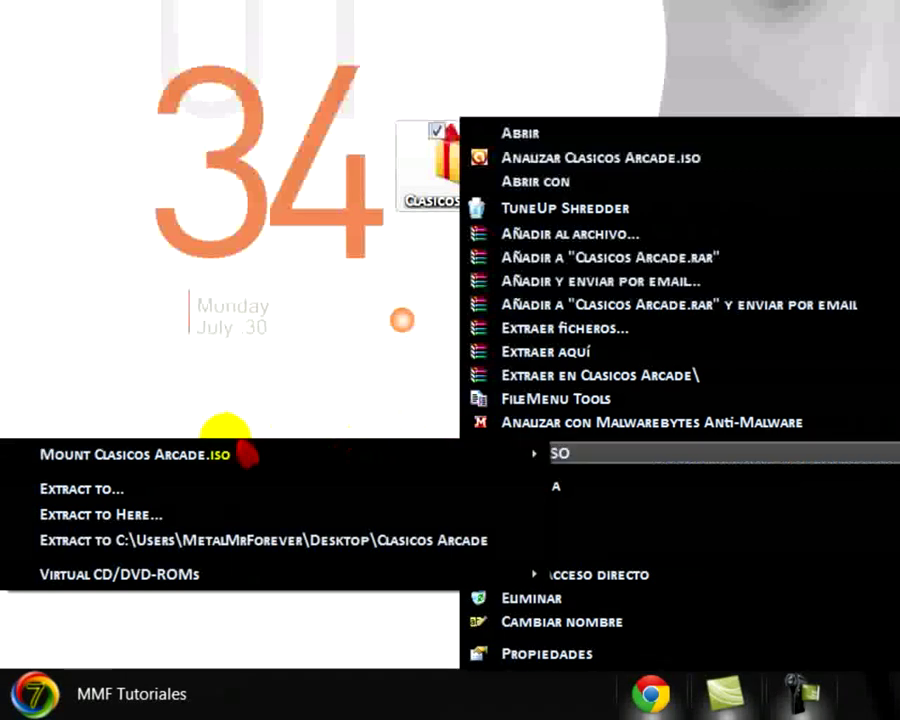
mouse_move(172, 458)
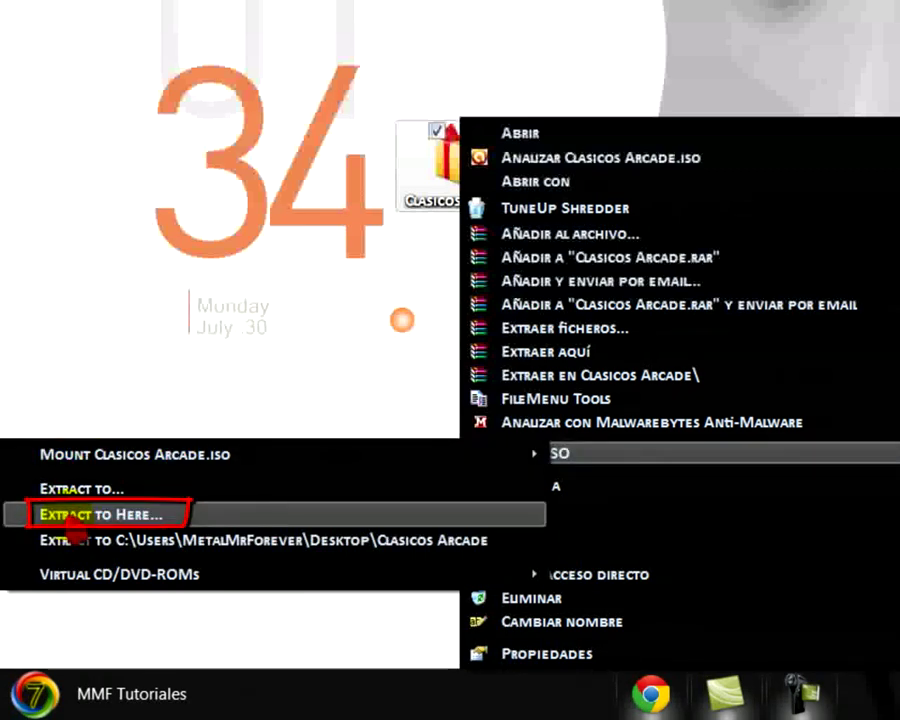
click(75, 516)
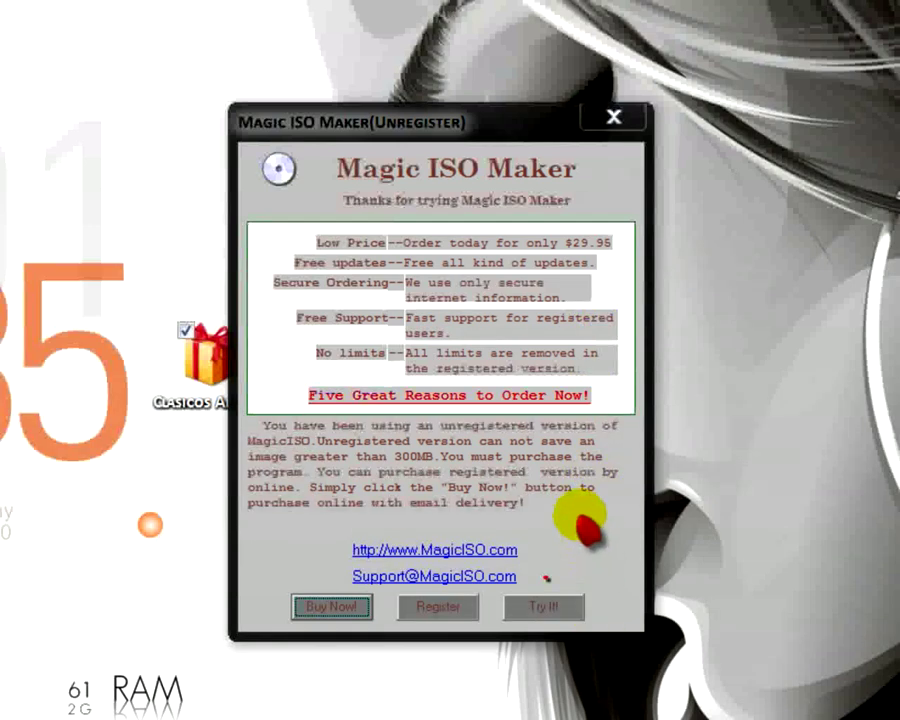
click(543, 608)
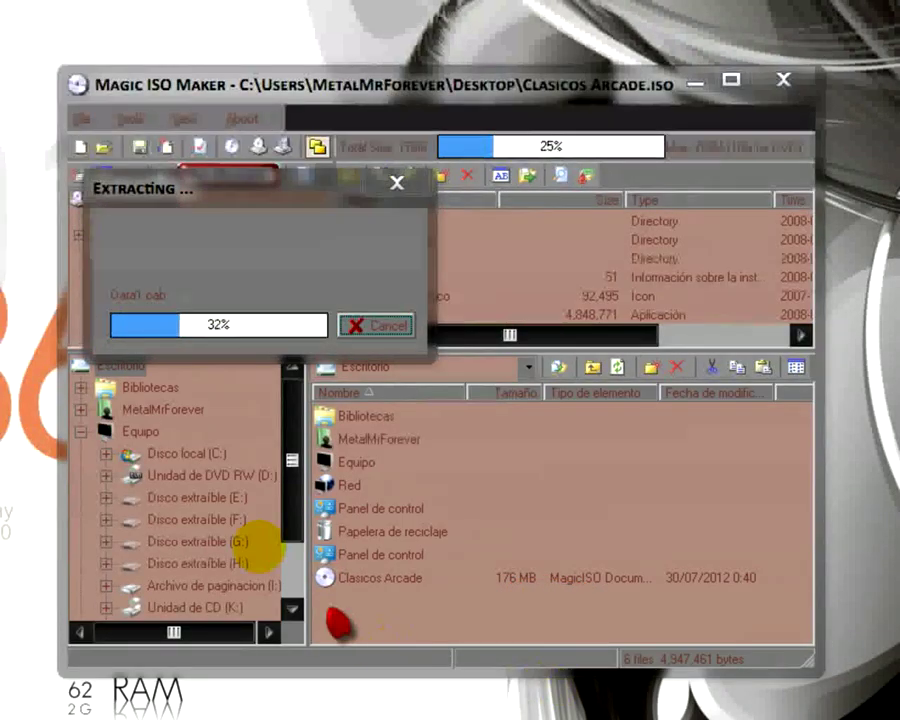